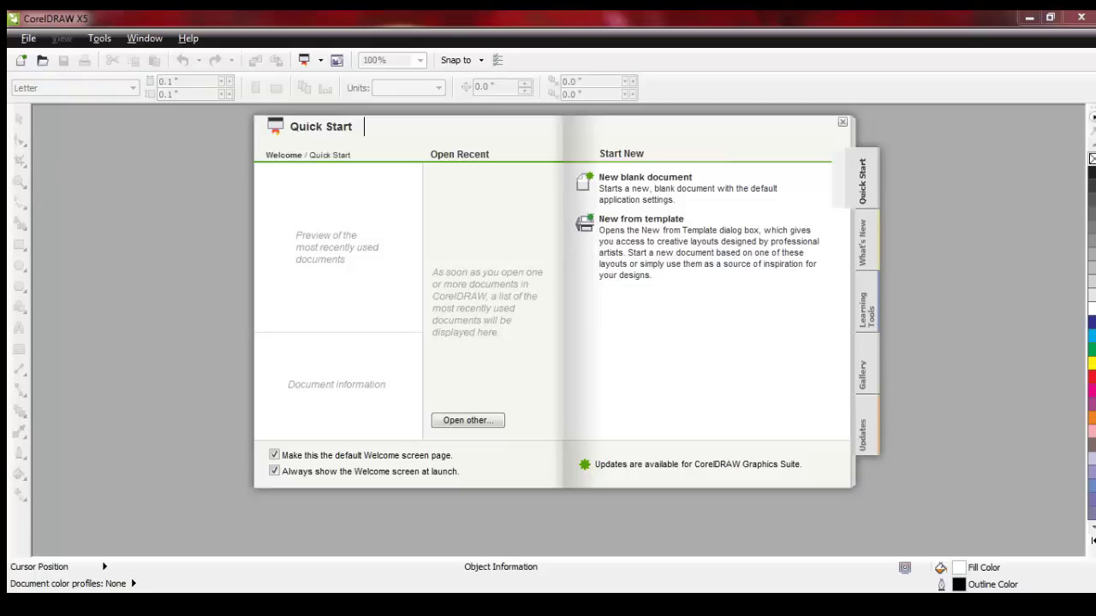
Step: Close the welcome screen and create a new portrait Letter document, 8.5 x 11 inches, CMYK at 300 dpi
left_click(842, 121)
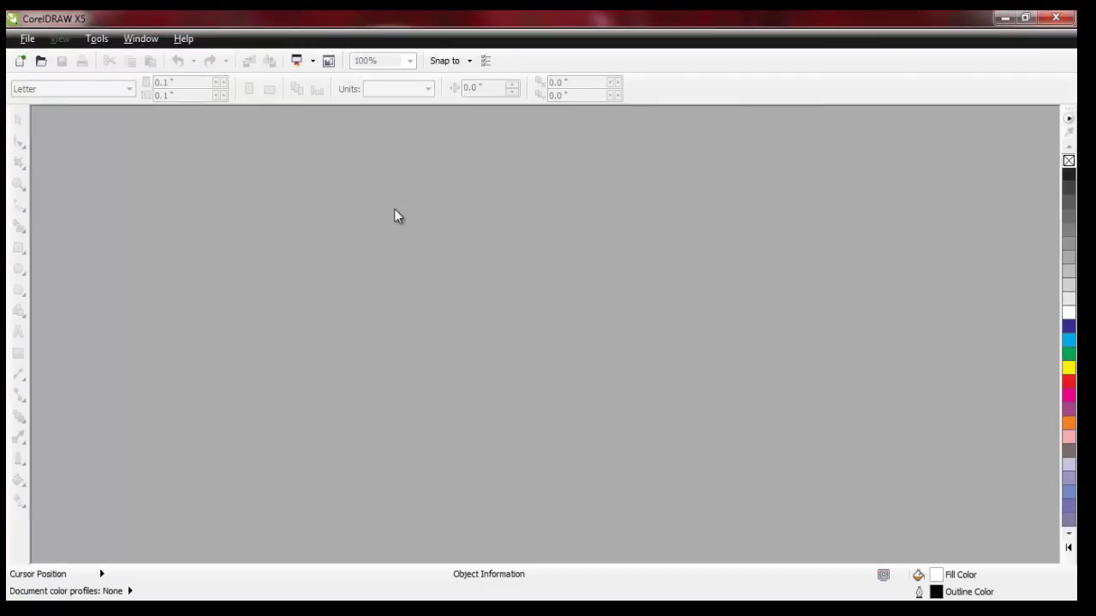
left_click(27, 40)
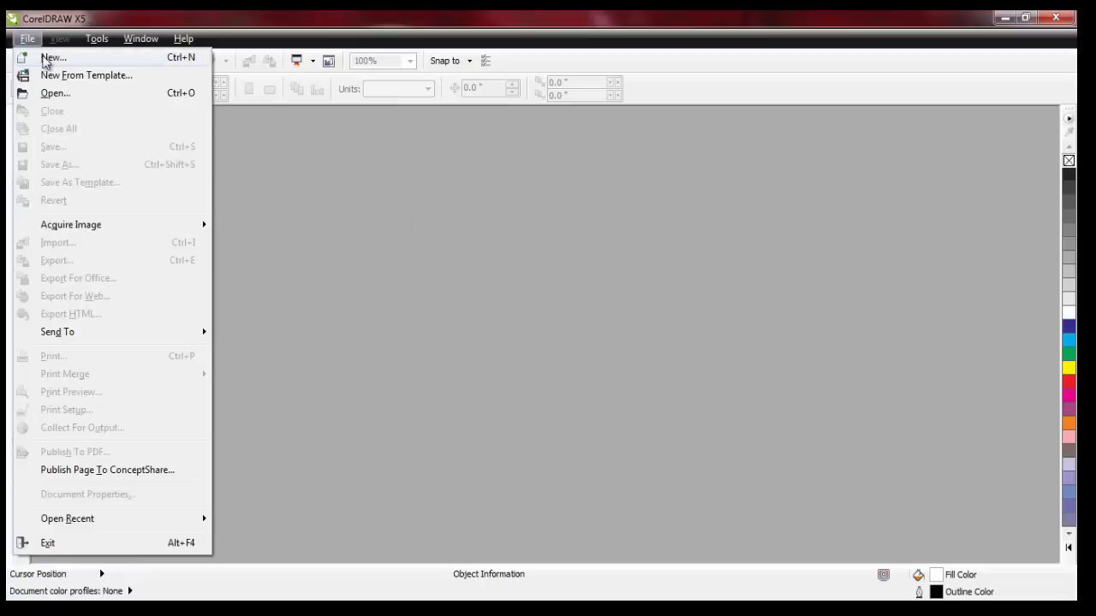
left_click(52, 58)
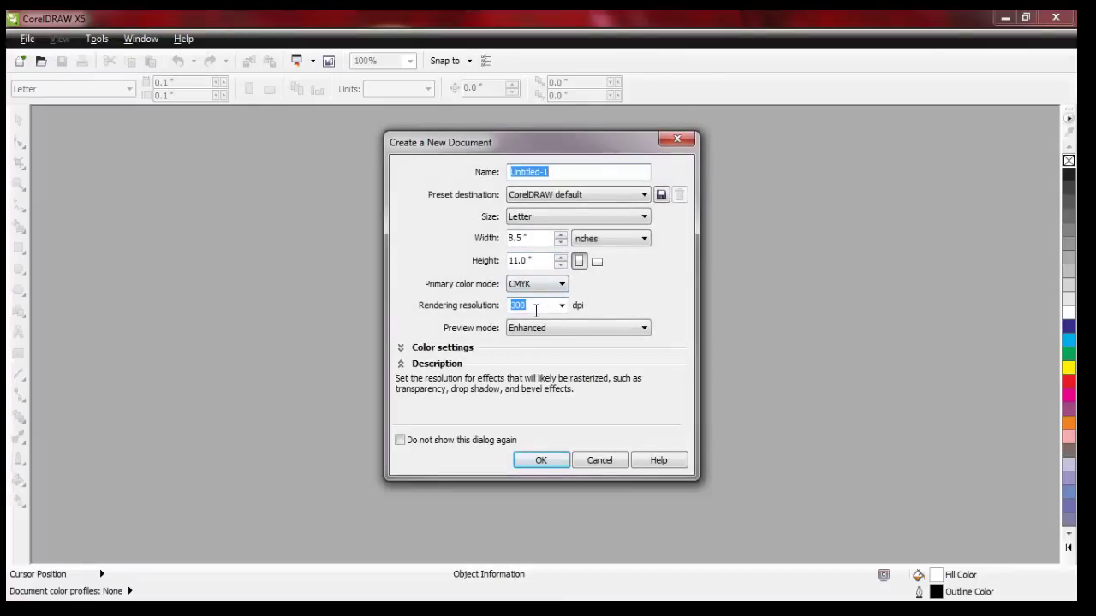
left_click(548, 459)
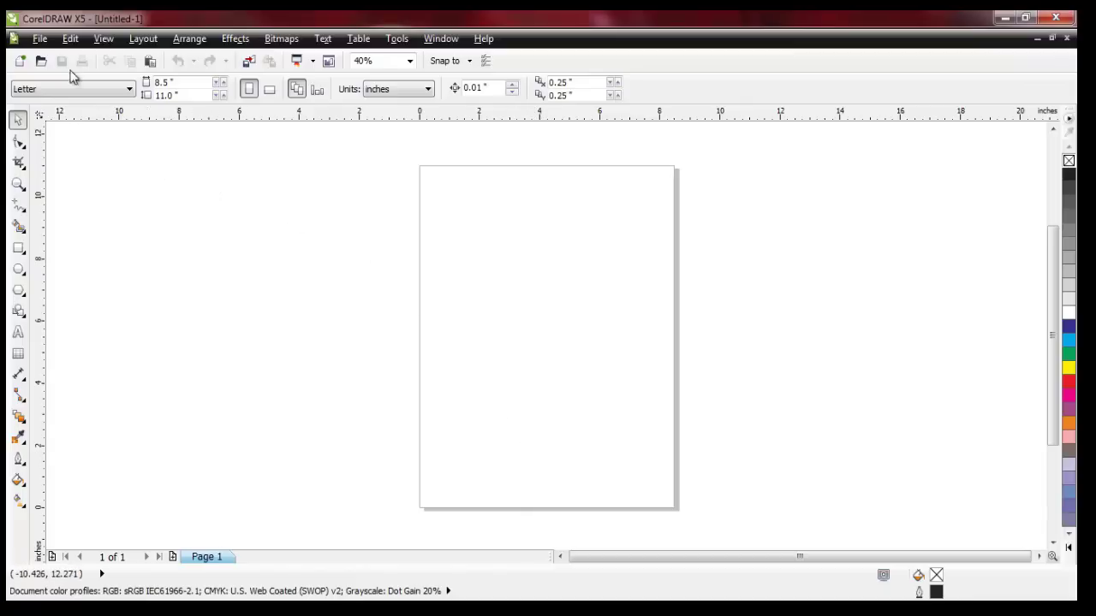
Step: Import tickets 8up.jpg from the Desktop and place it over the whole page, about 8.43 x 10.91 inches
left_click(42, 38)
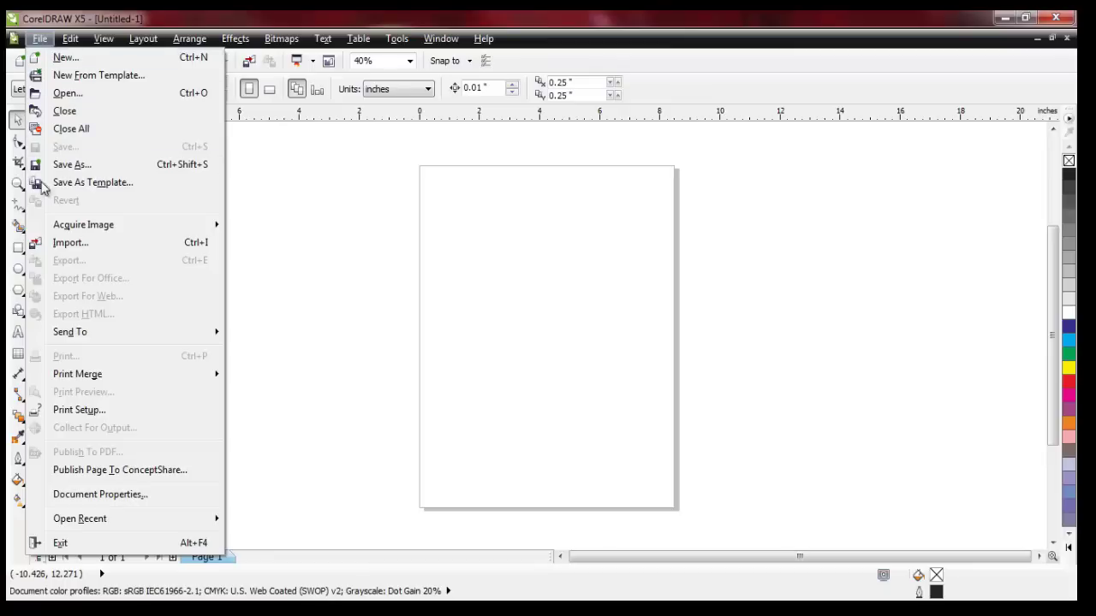
left_click(69, 244)
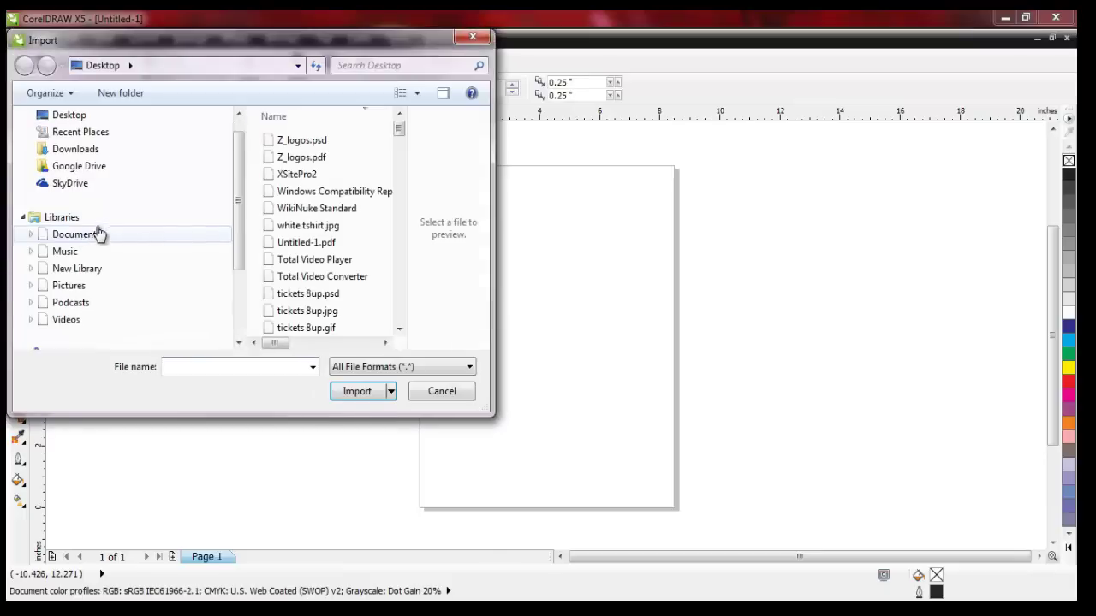
scroll(124, 143, "down", 3)
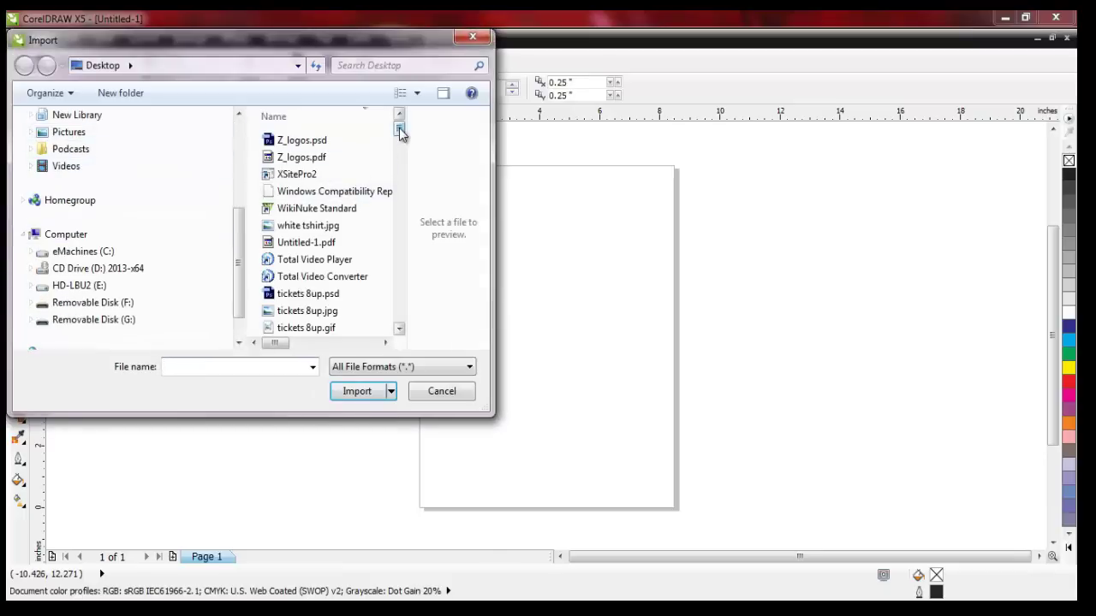
left_click_drag(400, 133, 401, 146)
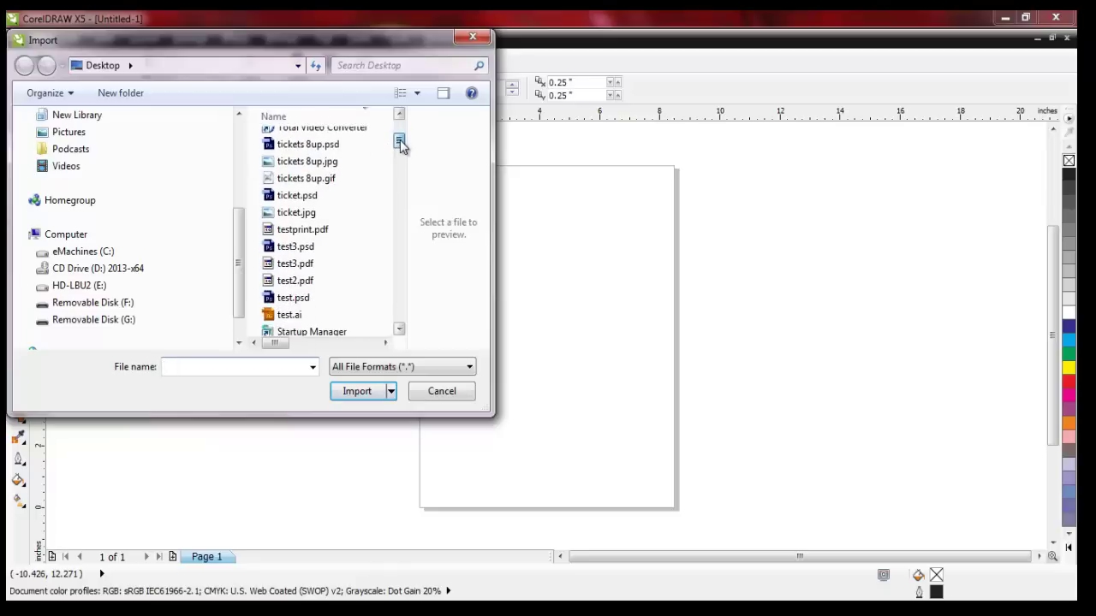
left_click(330, 163)
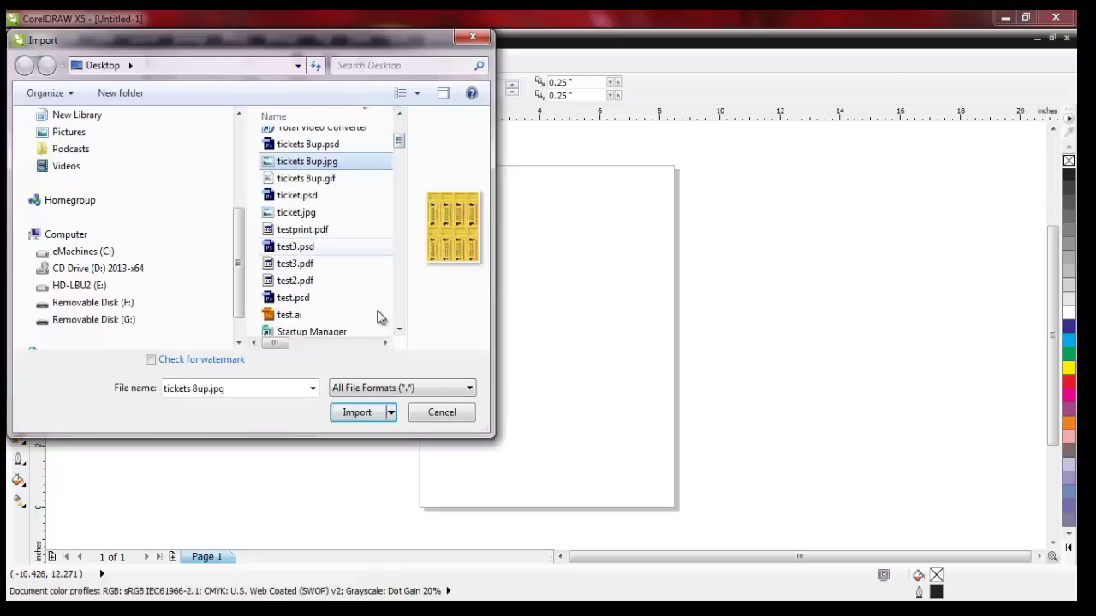
left_click(366, 418)
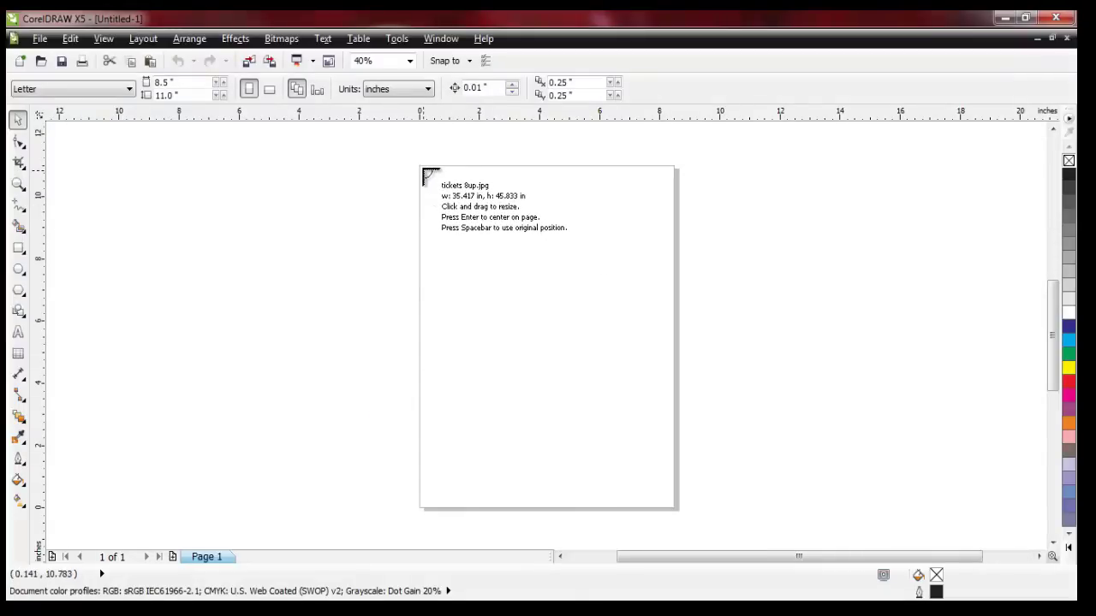
left_click_drag(422, 169, 676, 518)
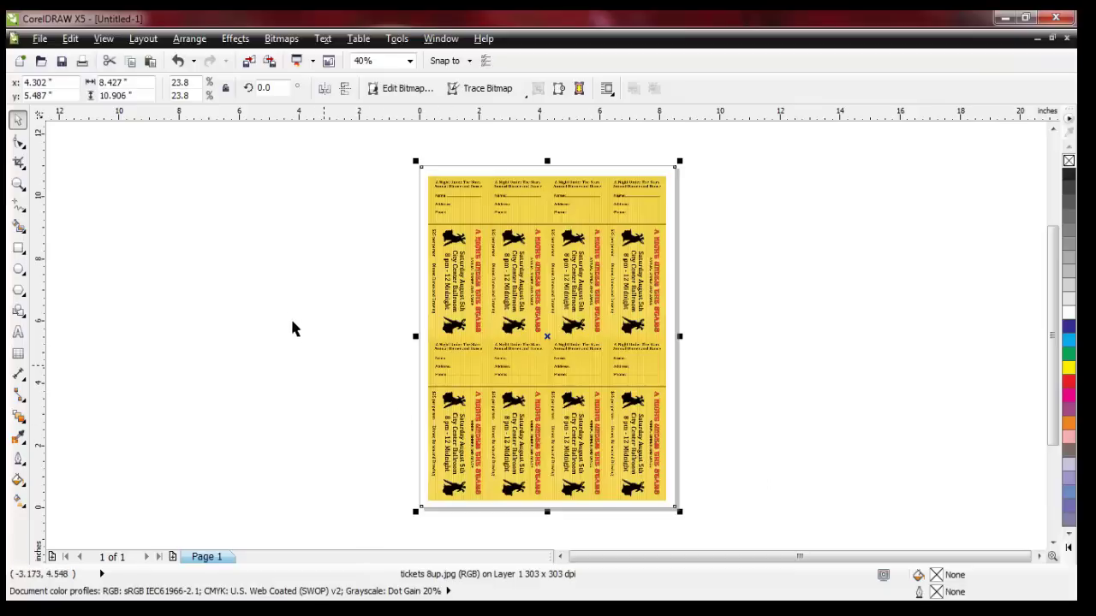
Step: Start creating print merge fields by importing text from a file, with Output2.txt on the Desktop as the data source
left_click(39, 40)
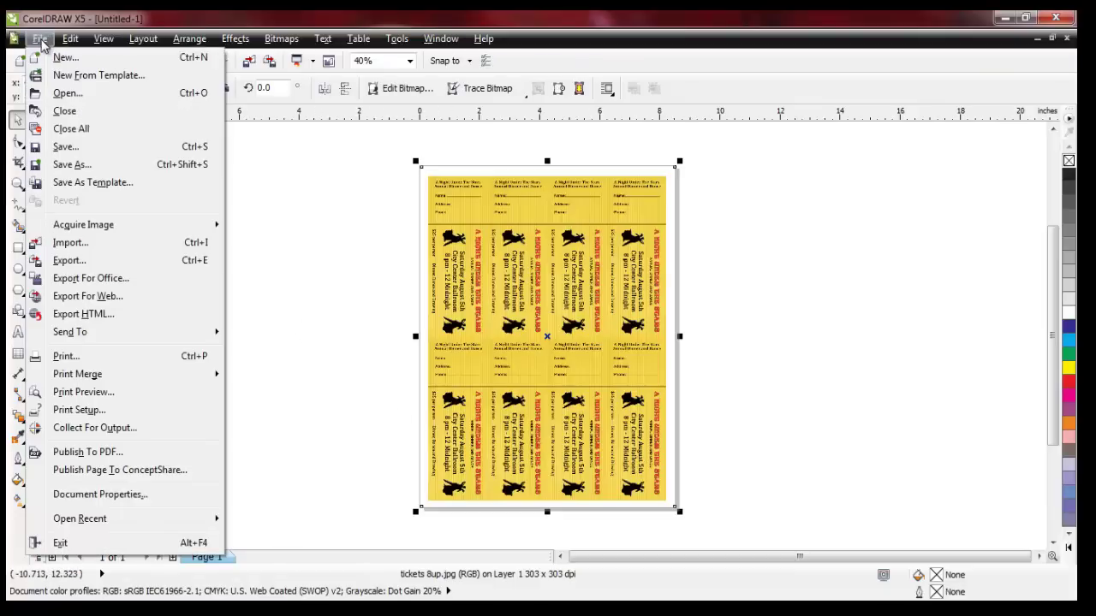
mouse_move(113, 379)
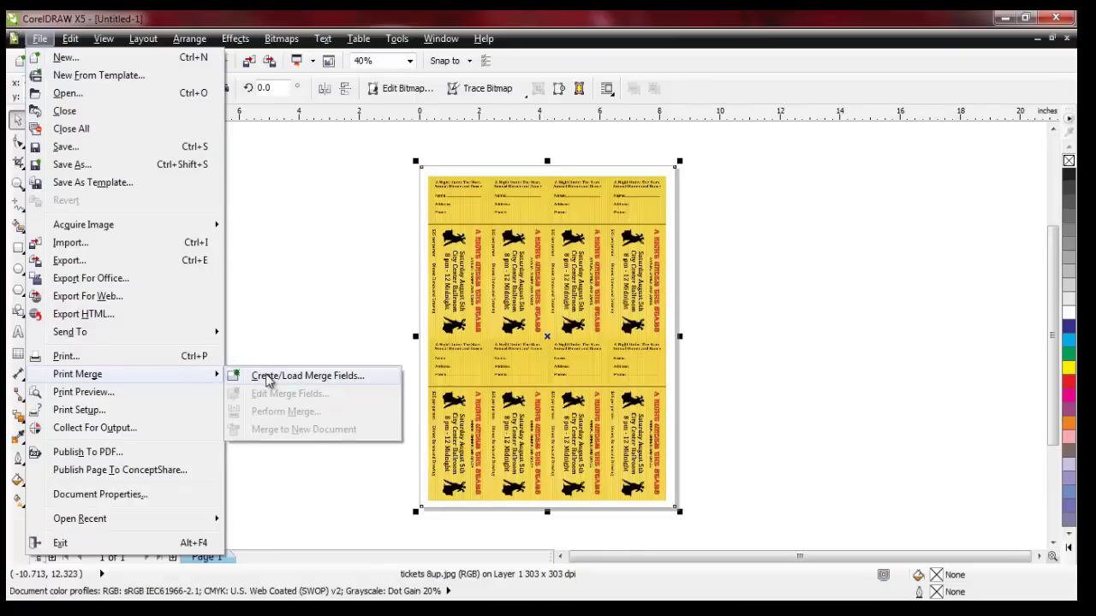
left_click(333, 381)
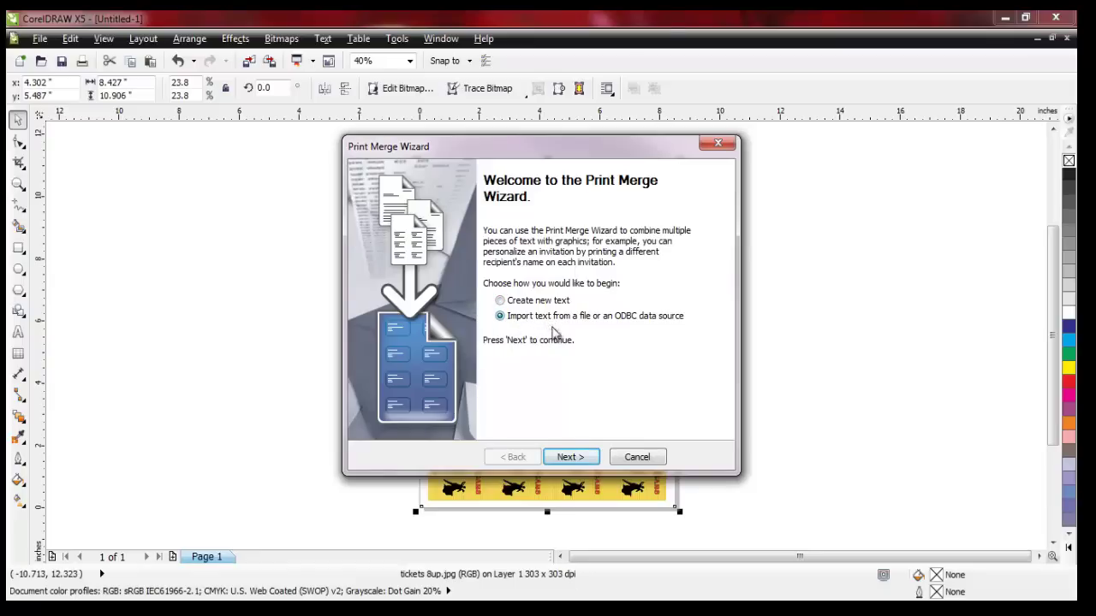
left_click(579, 458)
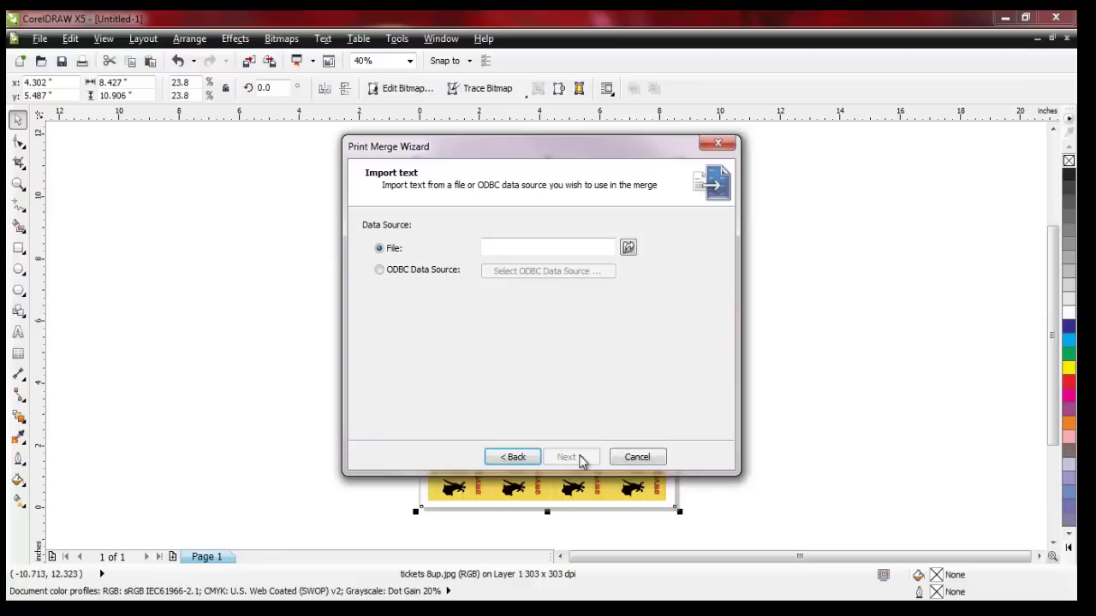
left_click(628, 249)
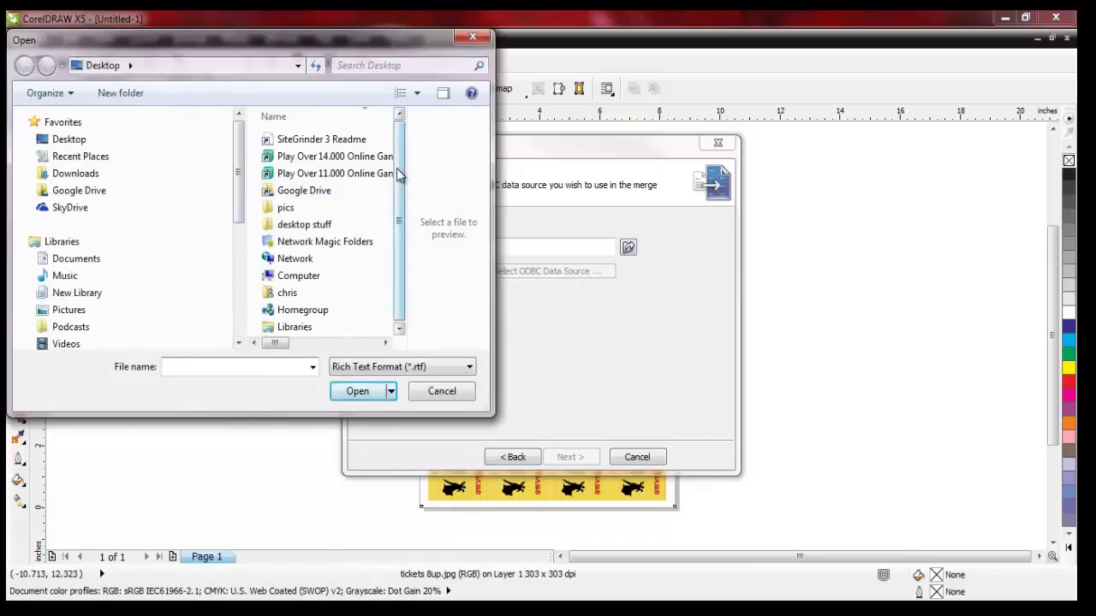
left_click(470, 368)
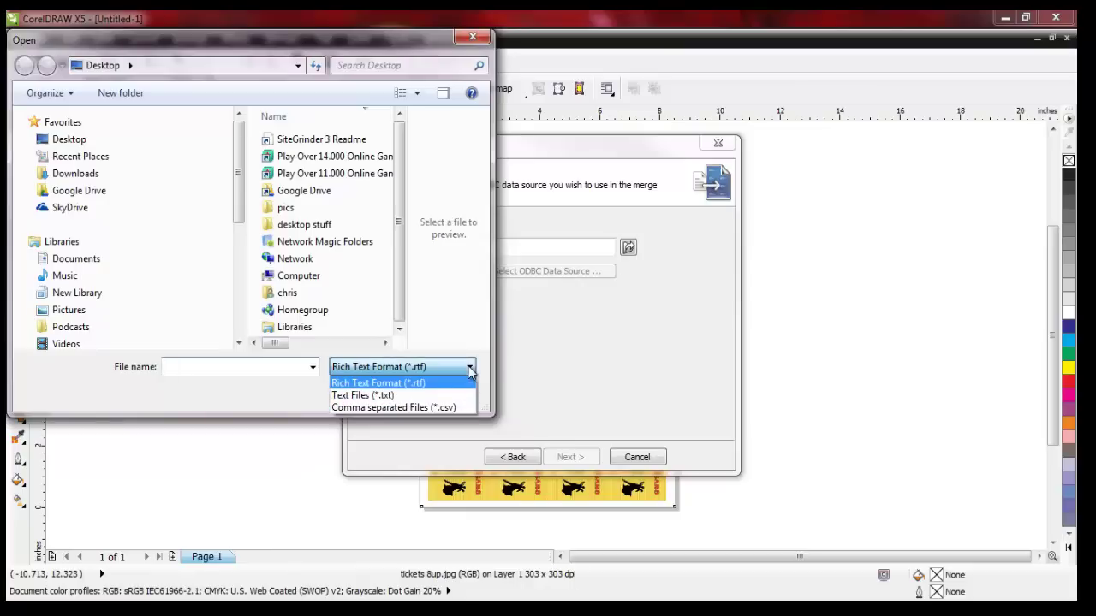
left_click(361, 397)
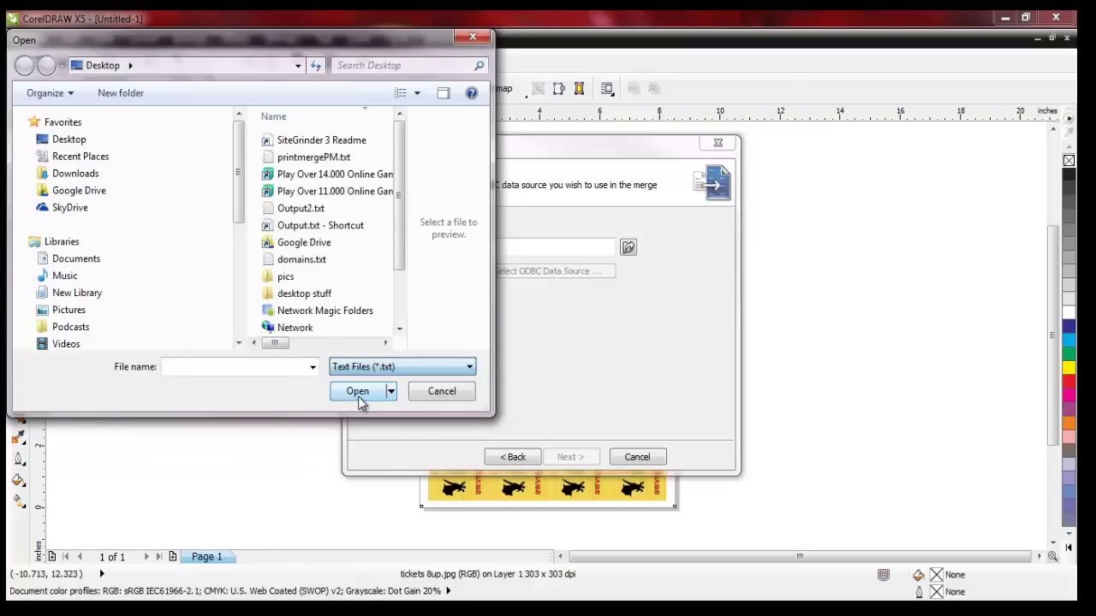
left_click_drag(402, 228, 401, 233)
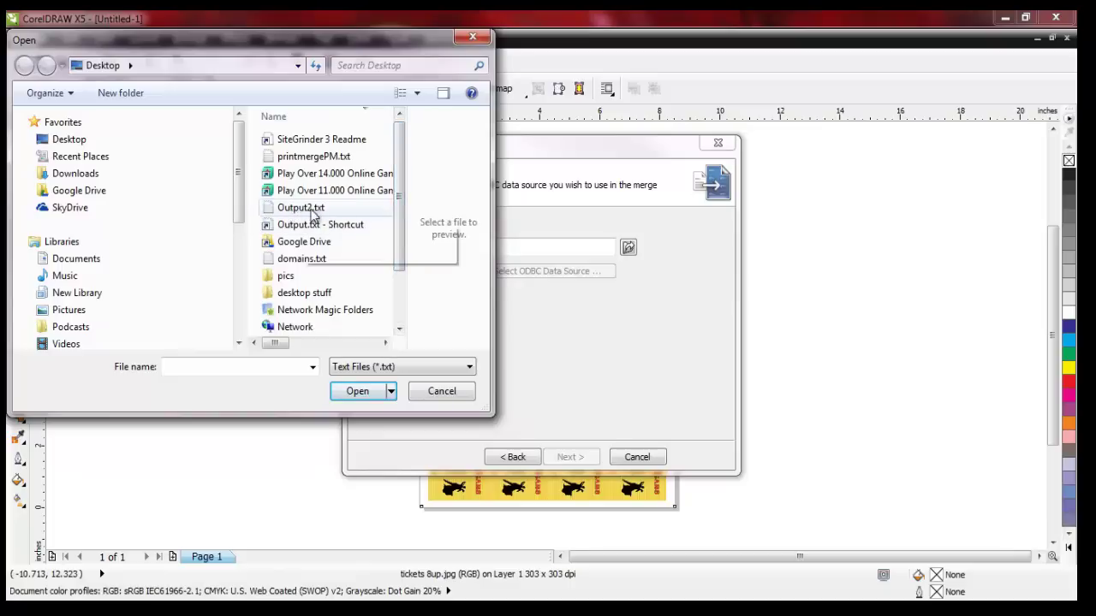
left_click(299, 210)
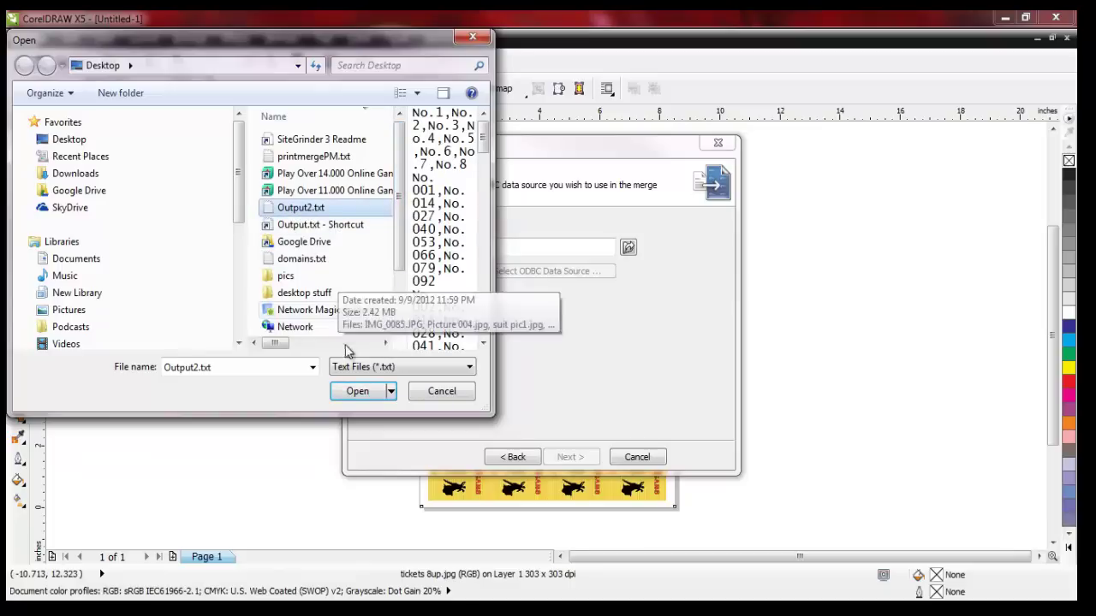
left_click(350, 398)
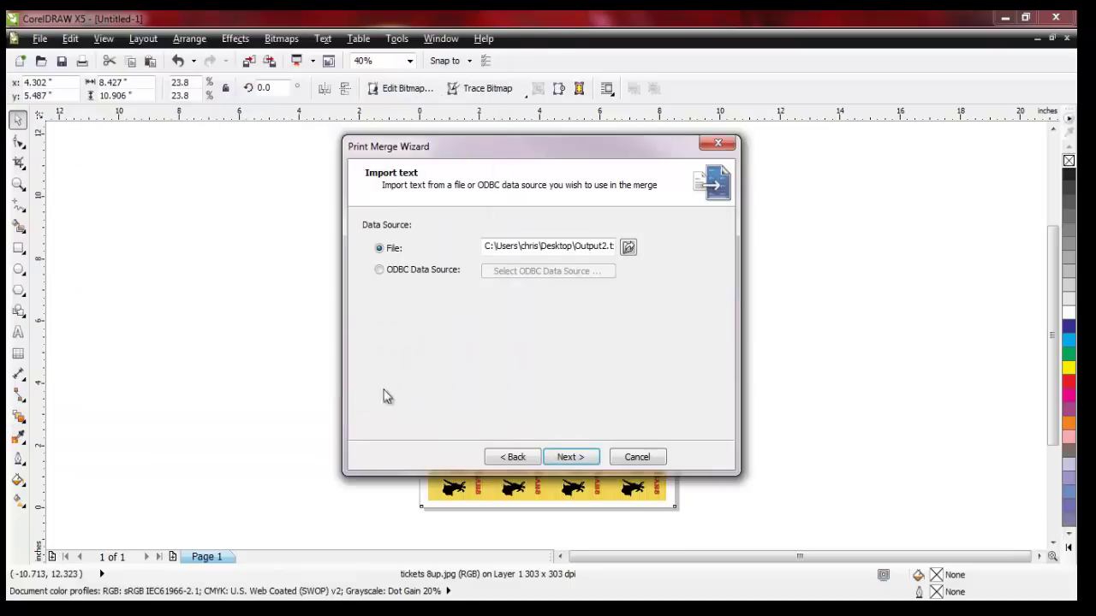
Step: Accept the imported fields and records and finish the print merge setup without saving the data settings
left_click(568, 458)
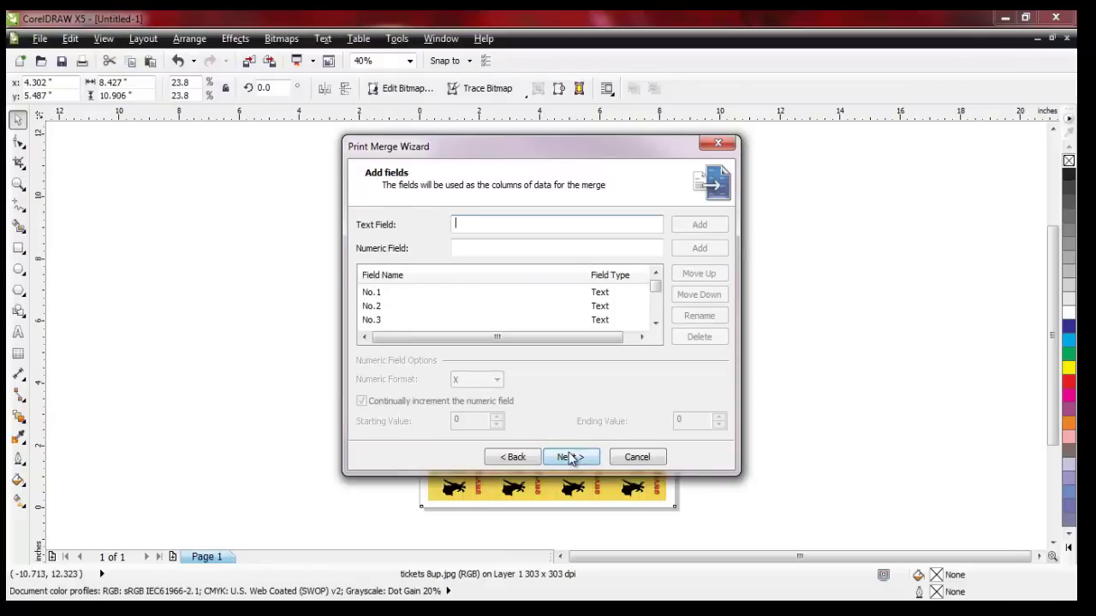
left_click(570, 458)
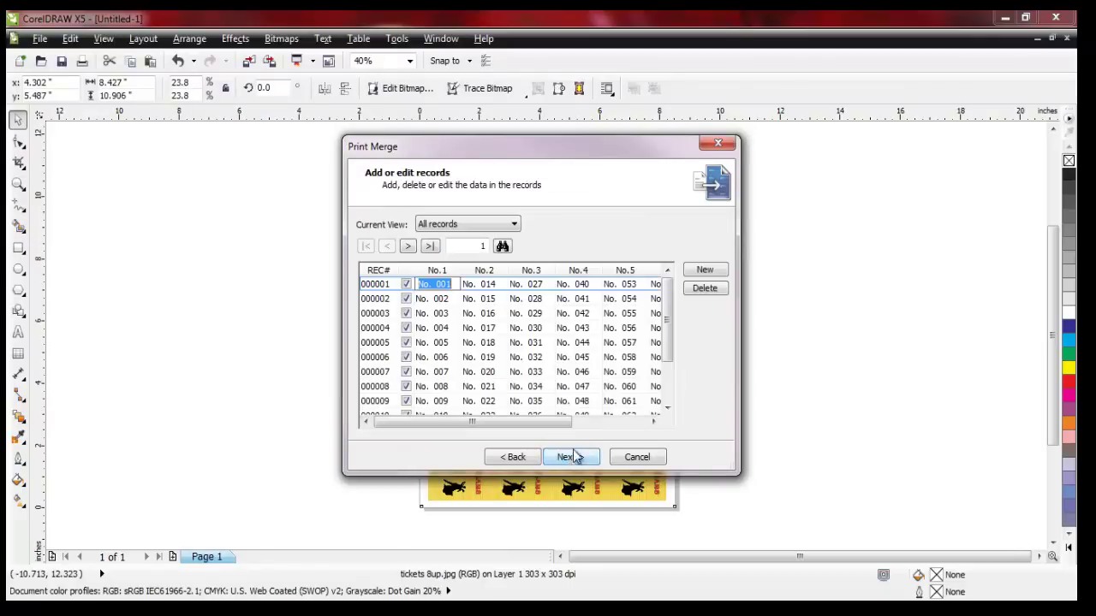
left_click(570, 458)
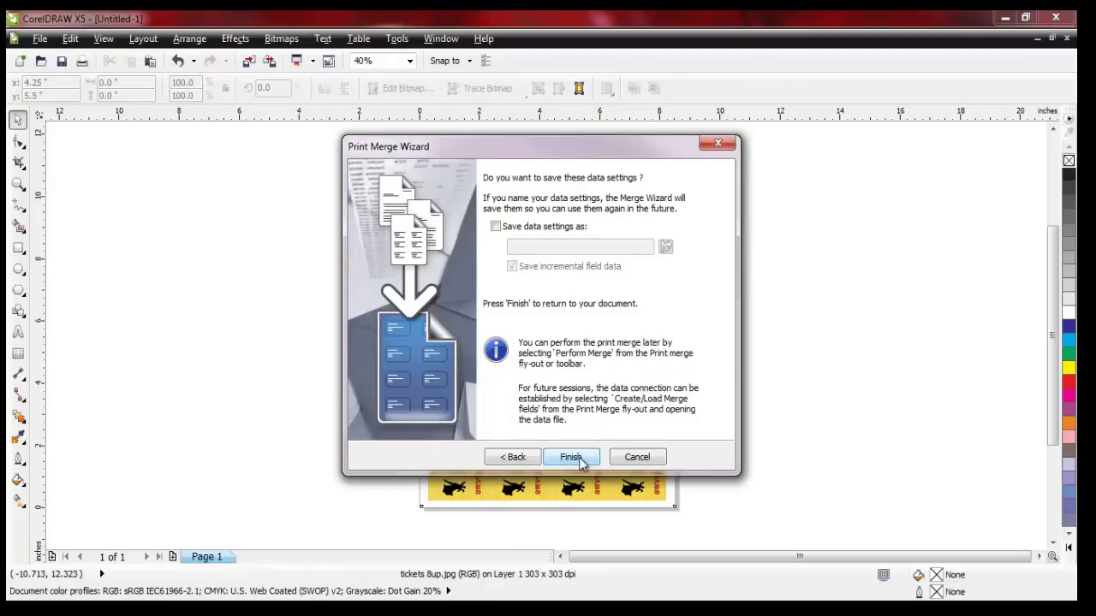
left_click(581, 461)
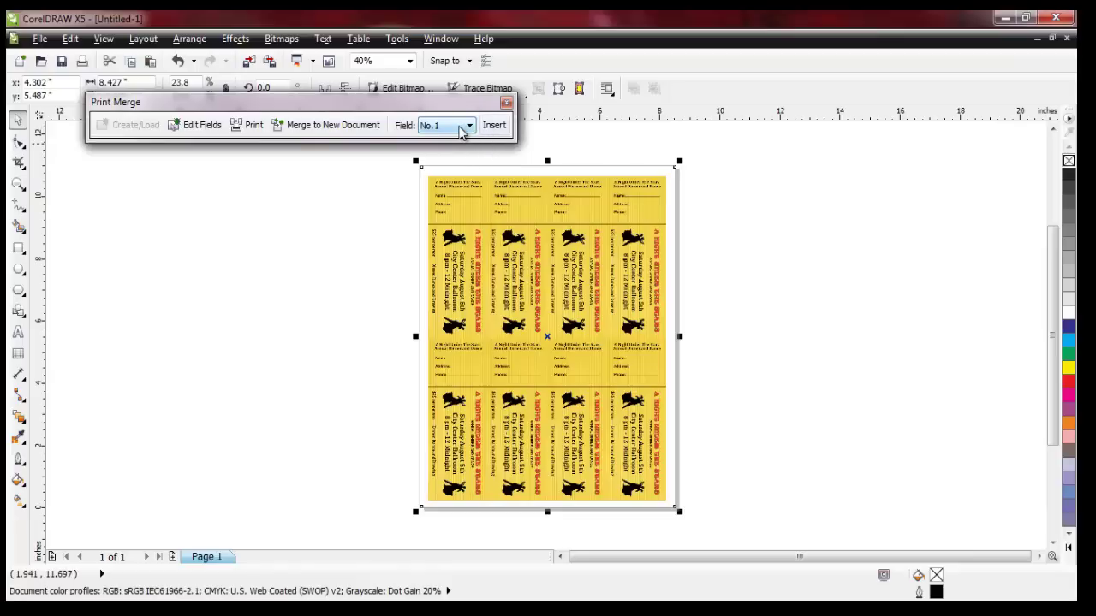
Step: Insert the No.1 merge field and move it below the Phone line on the first ticket stub in the upper row
left_click(494, 126)
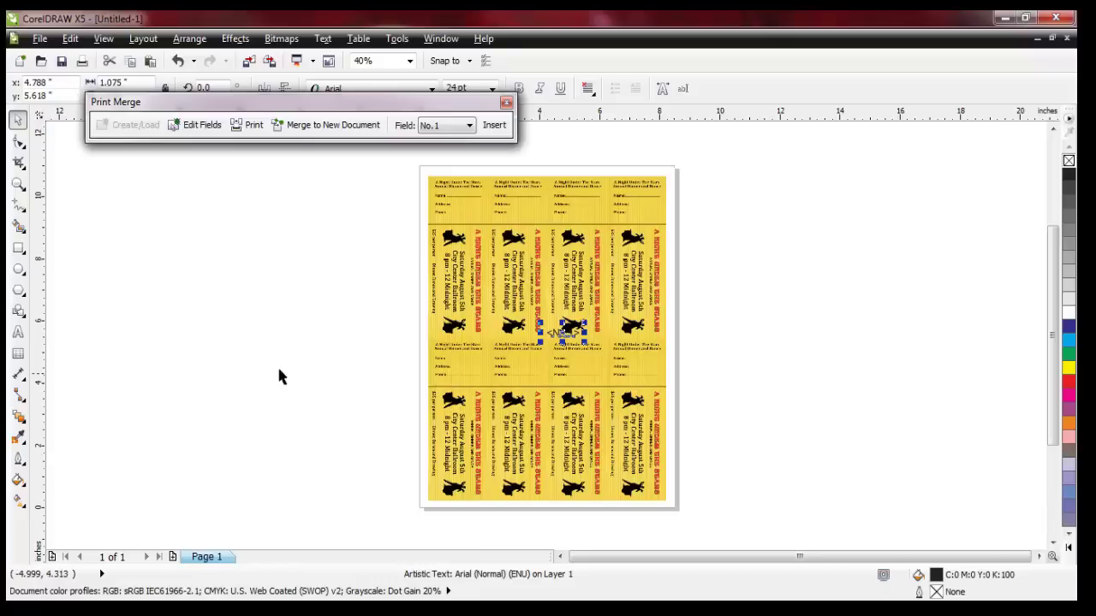
scroll(492, 366, "up", 2)
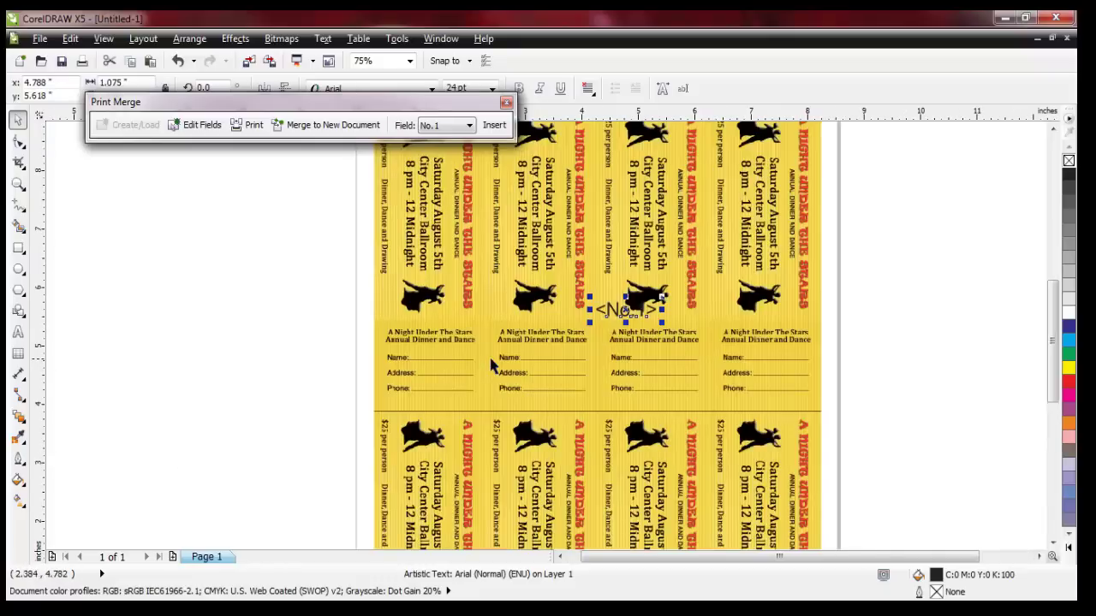
scroll(491, 365, "up", 2)
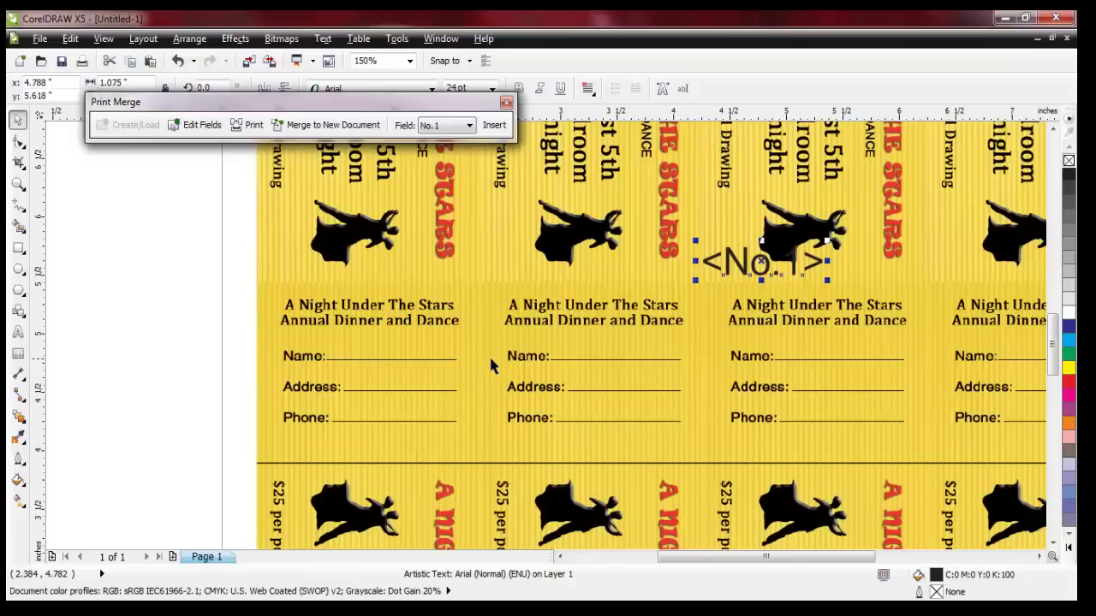
scroll(492, 365, "down", 2)
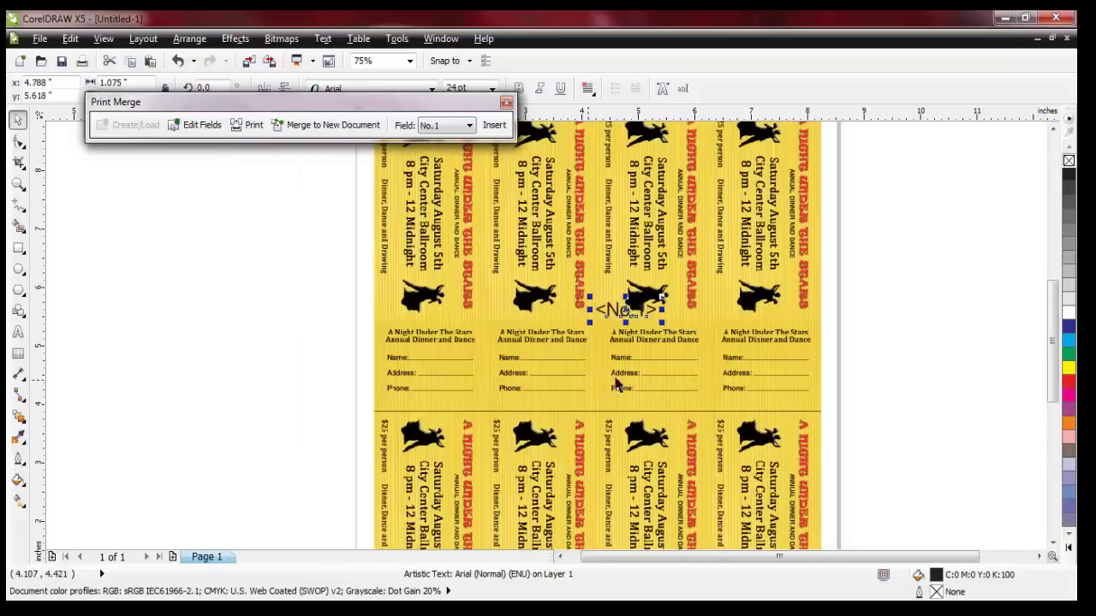
left_click_drag(1052, 363, 1051, 310)
left_click(653, 501)
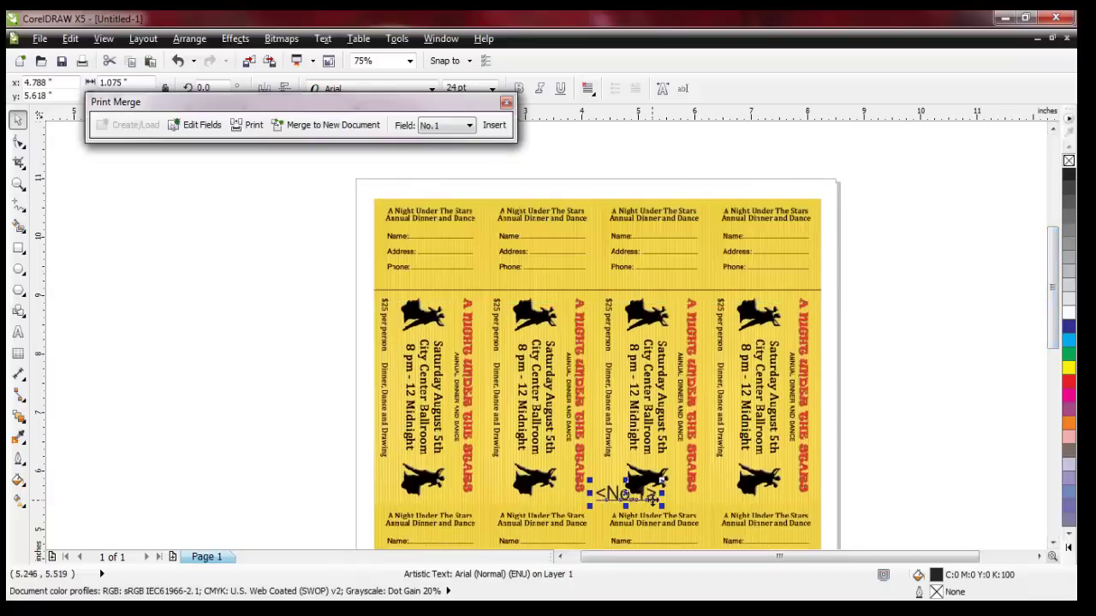
left_click_drag(648, 491, 460, 279)
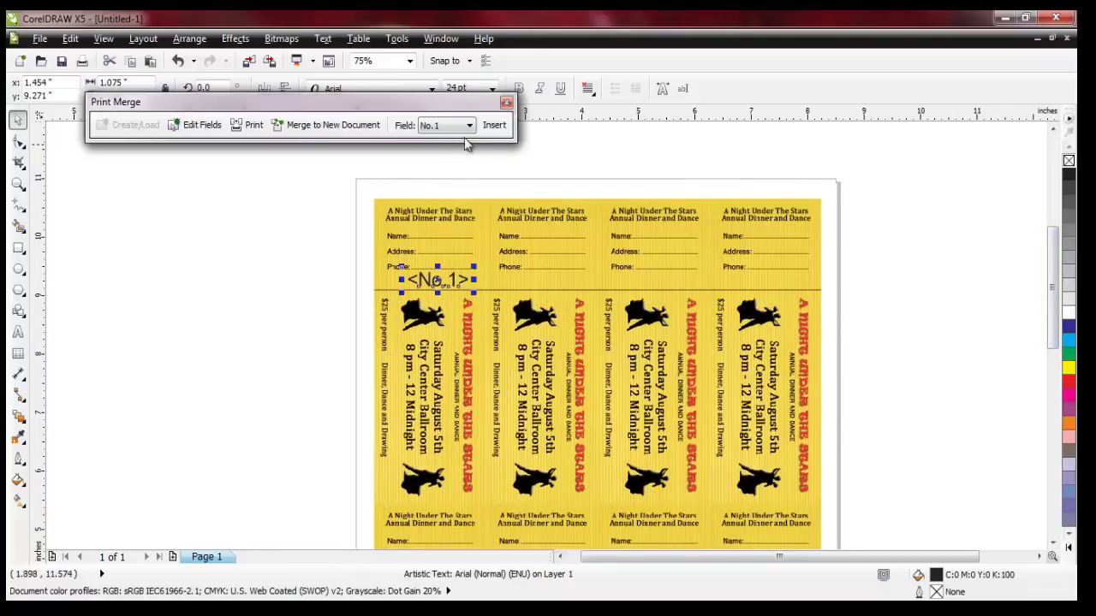
Step: Insert the No.2 merge field and place it below the Phone line on the second stub in the upper row
left_click(469, 125)
left_click(454, 150)
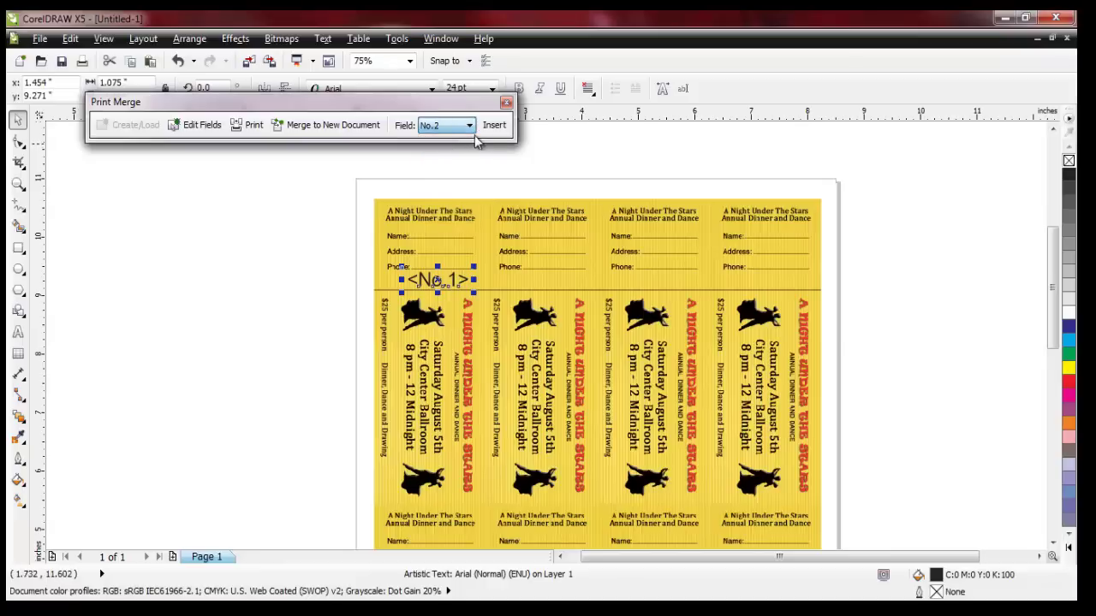
left_click(494, 125)
left_click_drag(569, 325, 534, 279)
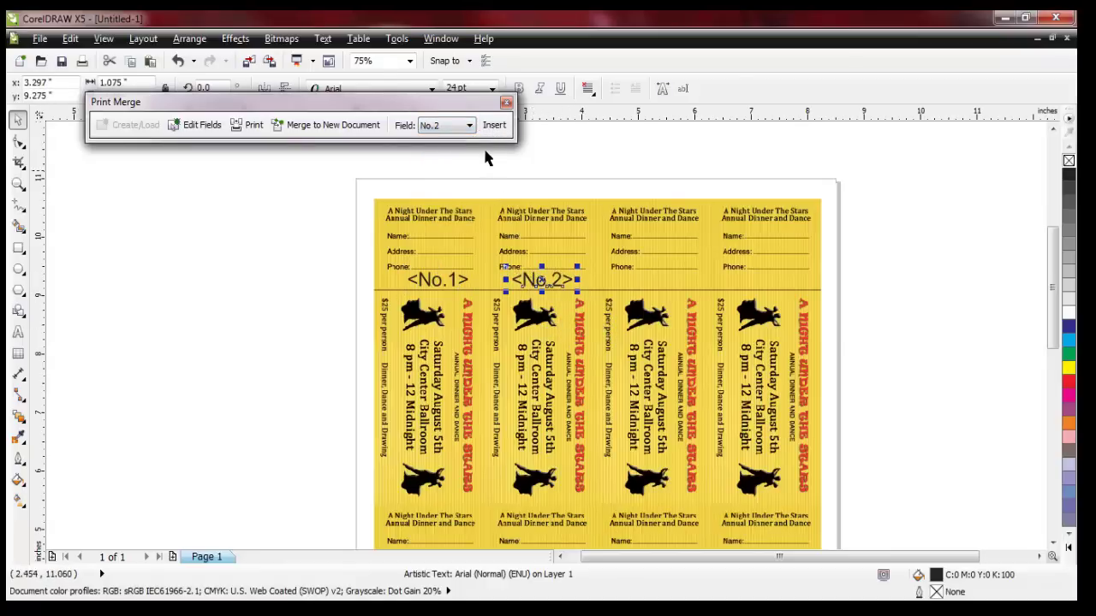
Step: Insert the No.3 merge field and place it below the Phone line on the third stub in the upper row
left_click(469, 125)
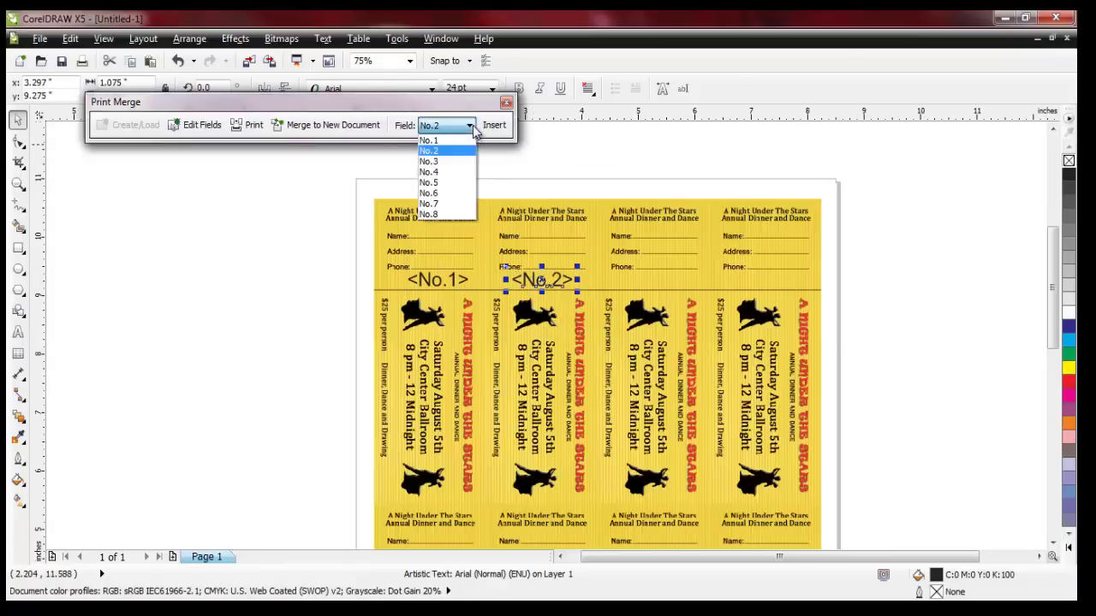
left_click(477, 151)
left_click(494, 125)
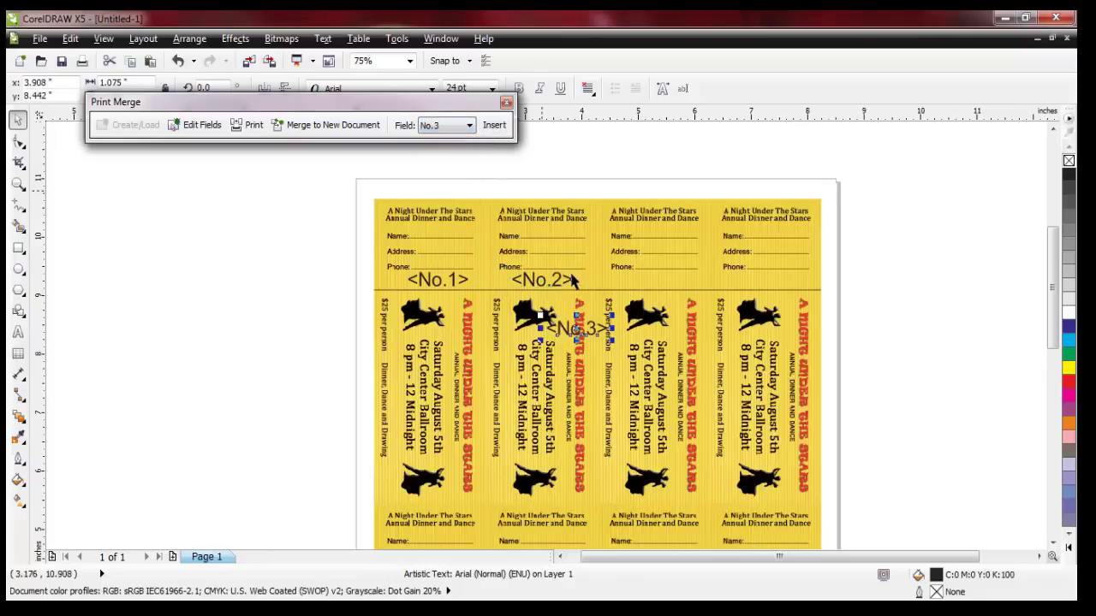
left_click_drag(561, 319, 634, 268)
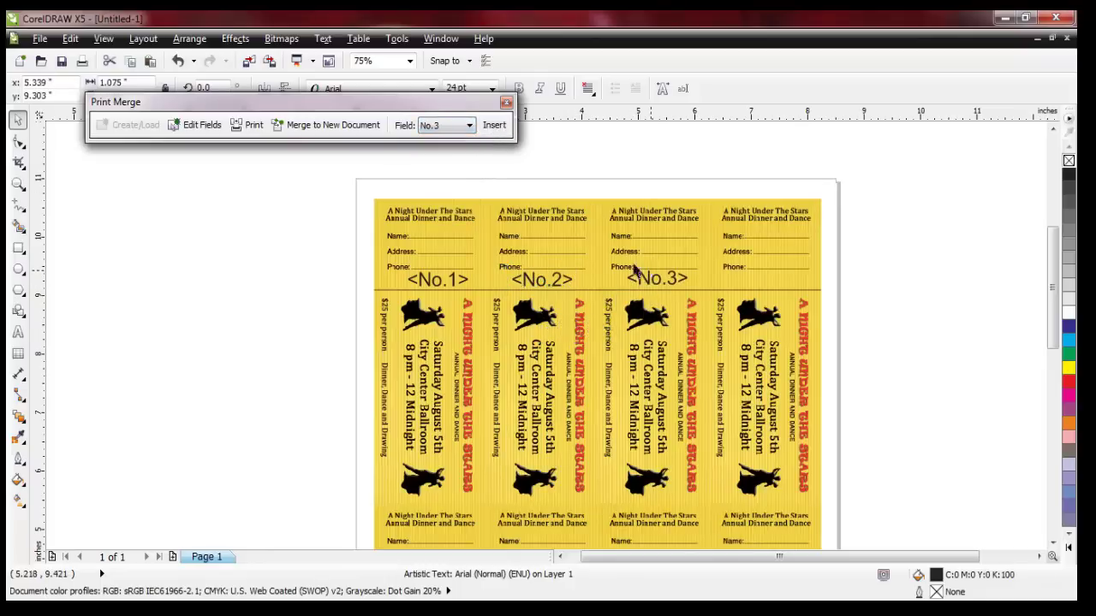
Step: Insert the No.4 merge field and place it below the Phone line on the fourth stub in the upper row
left_click(469, 125)
left_click(429, 172)
left_click(493, 125)
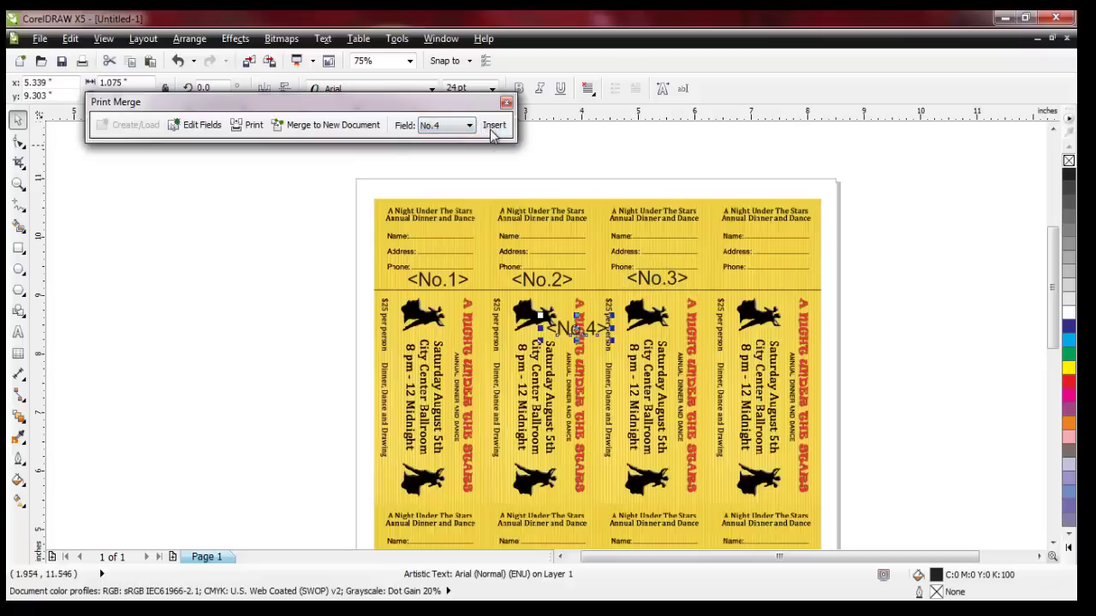
left_click_drag(596, 322, 718, 310)
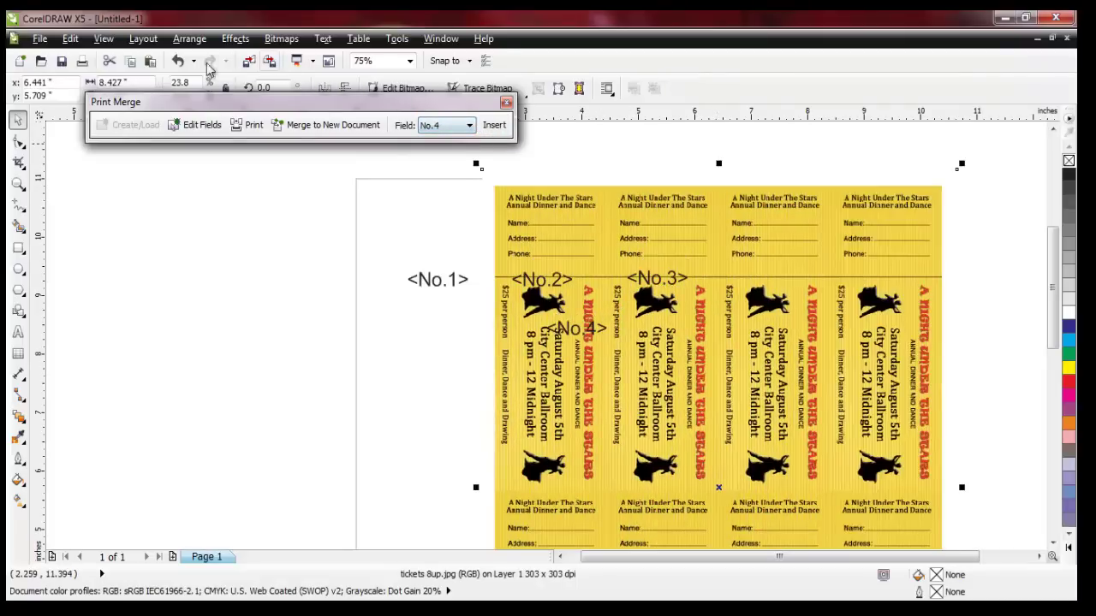
left_click(178, 61)
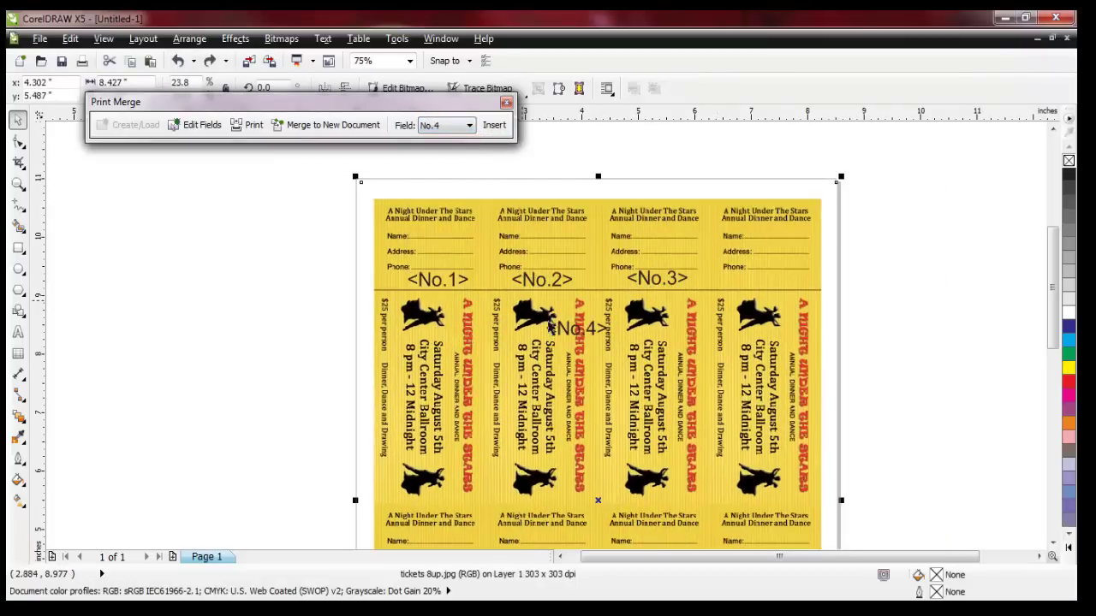
left_click(548, 322)
left_click_drag(570, 328, 756, 277)
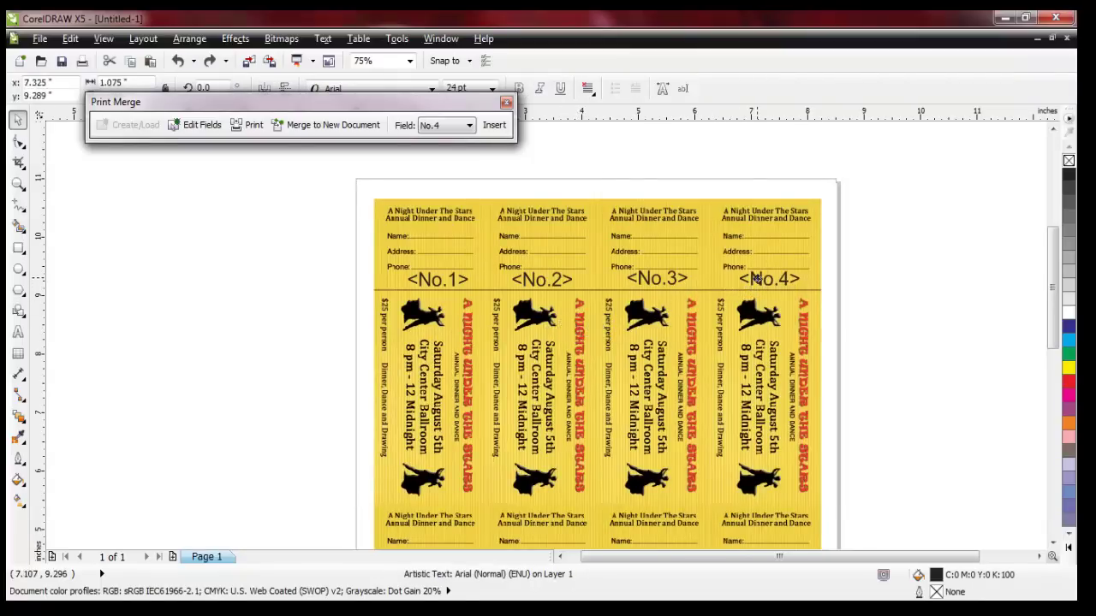
Step: Insert the No.5 merge field and place it below the Phone line on the first stub in the lower row
left_click_drag(1056, 300, 1055, 382)
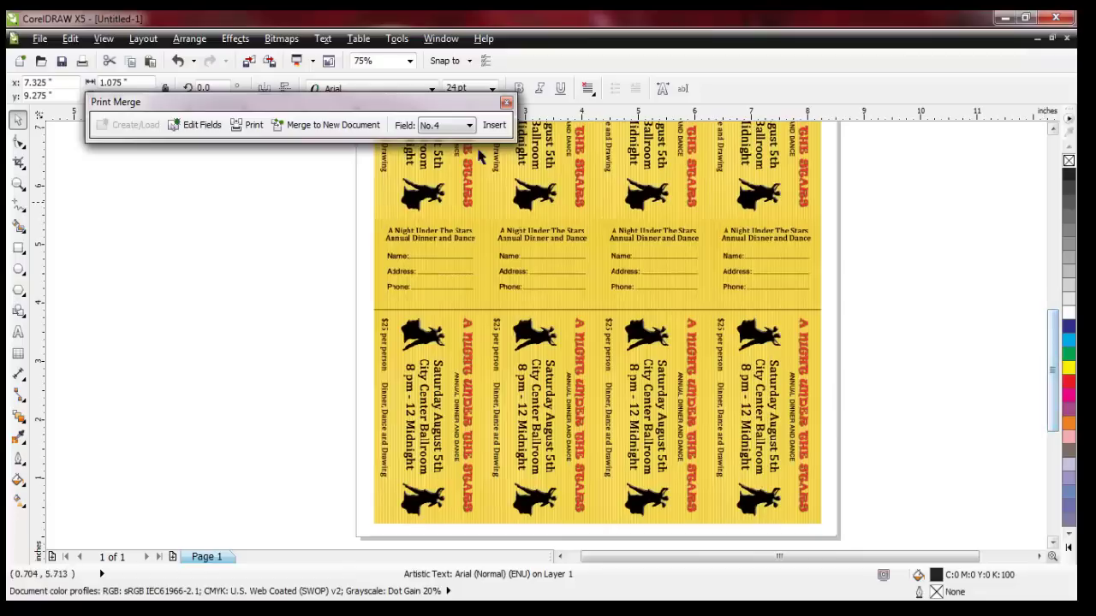
left_click(469, 126)
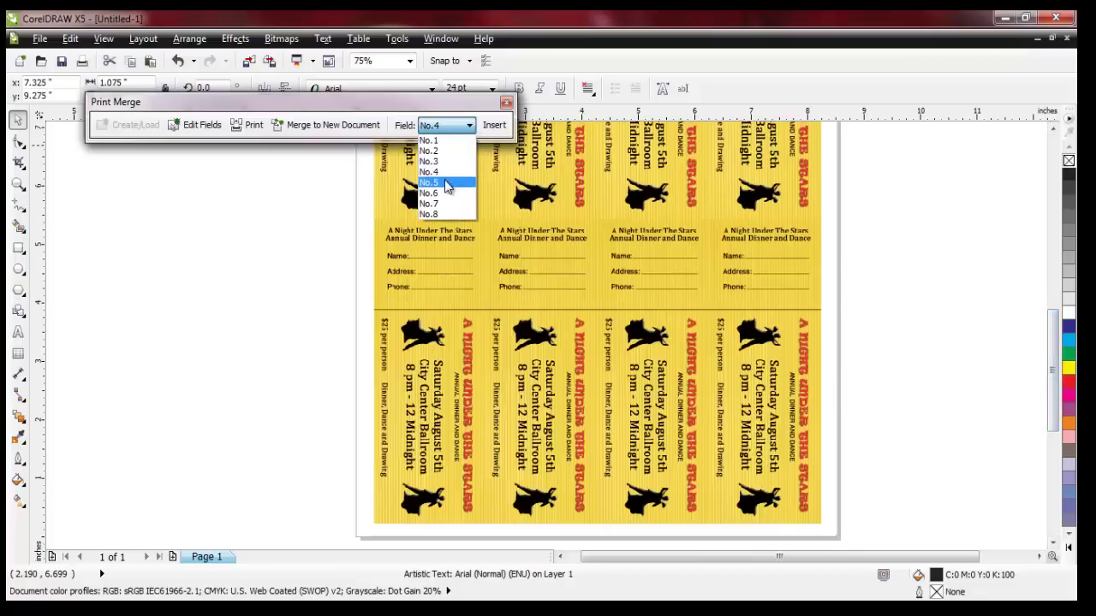
left_click(446, 184)
left_click(494, 125)
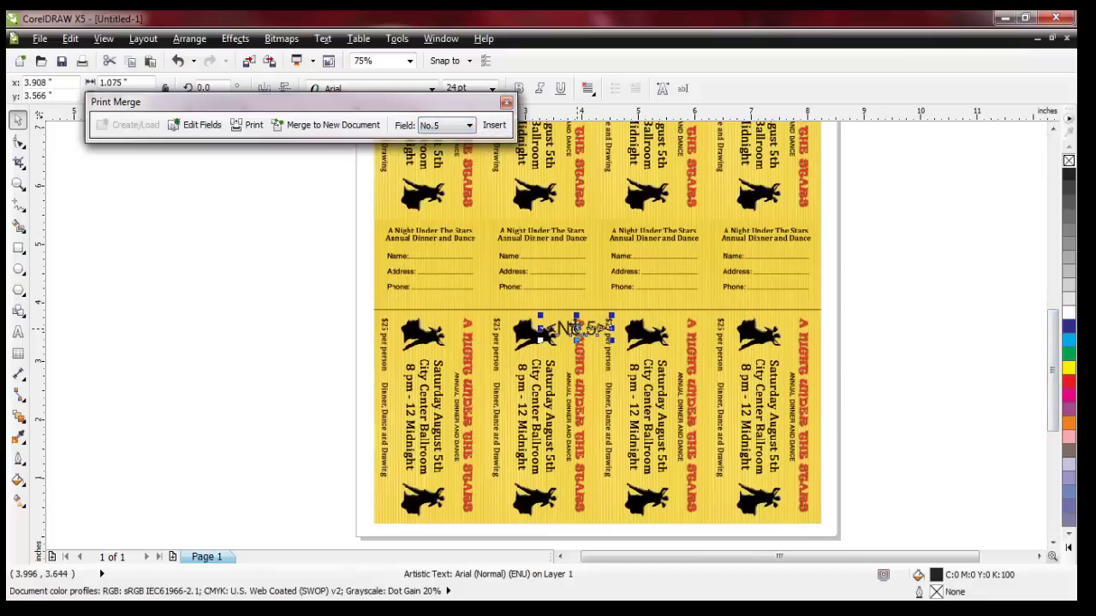
left_click_drag(575, 328, 428, 299)
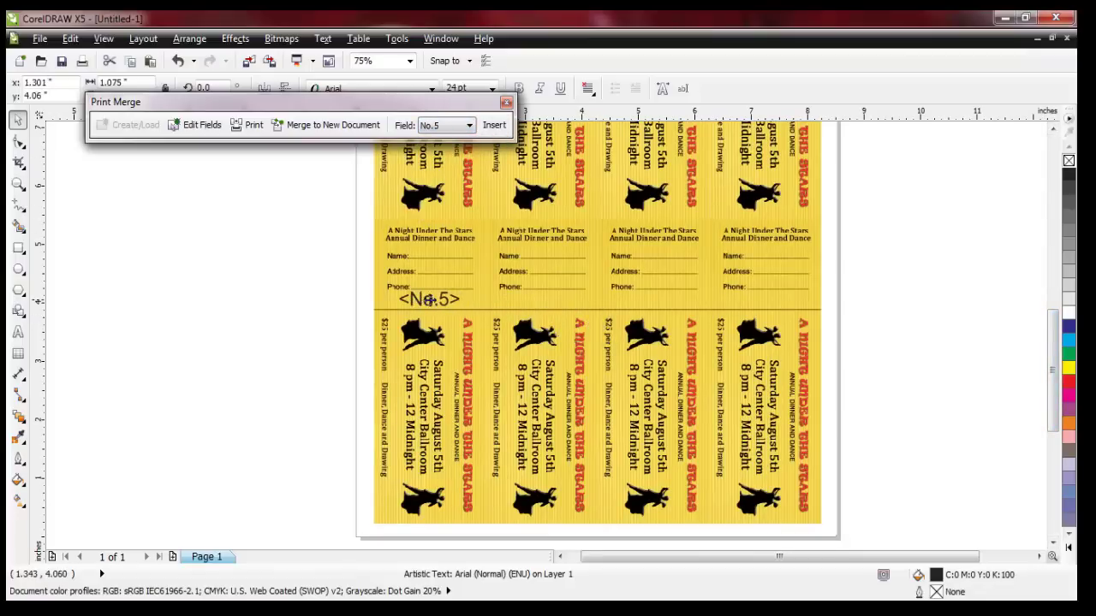
Step: Insert the No.6 merge field and place it below the Phone line on the second stub in the lower row
left_click(469, 126)
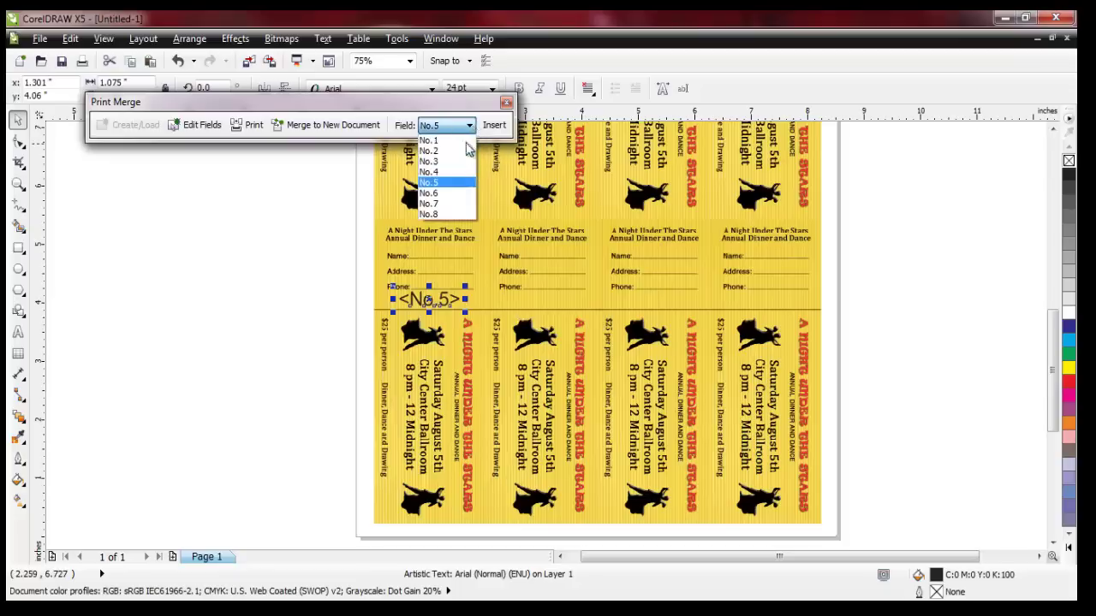
left_click(454, 194)
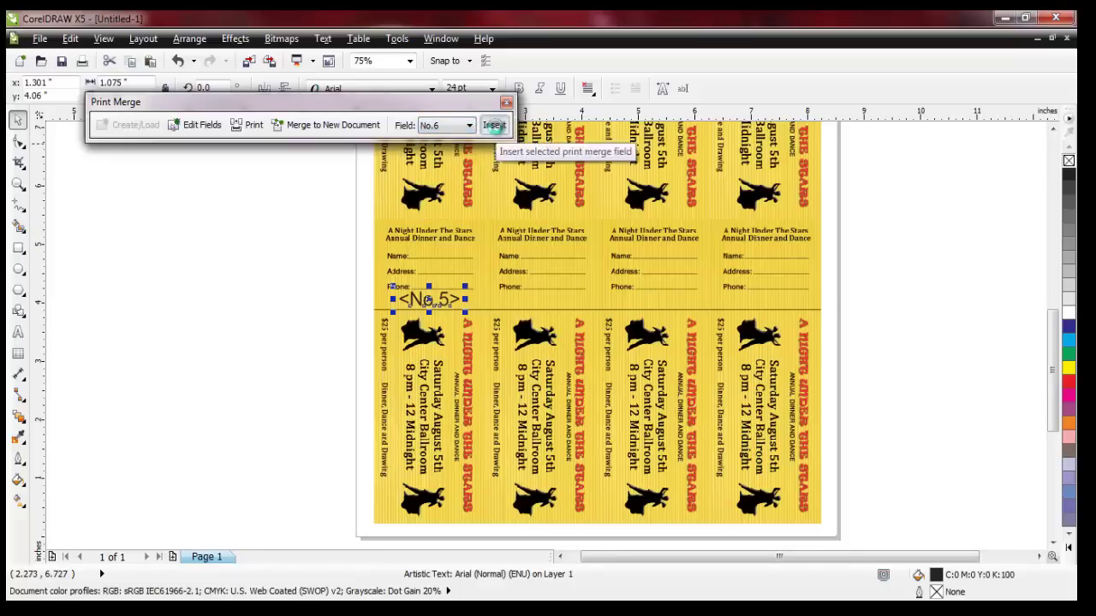
left_click(494, 125)
left_click_drag(567, 327, 534, 297)
Step: Insert the No.7 merge field and place it below the Phone line on the third stub in the lower row
left_click(469, 126)
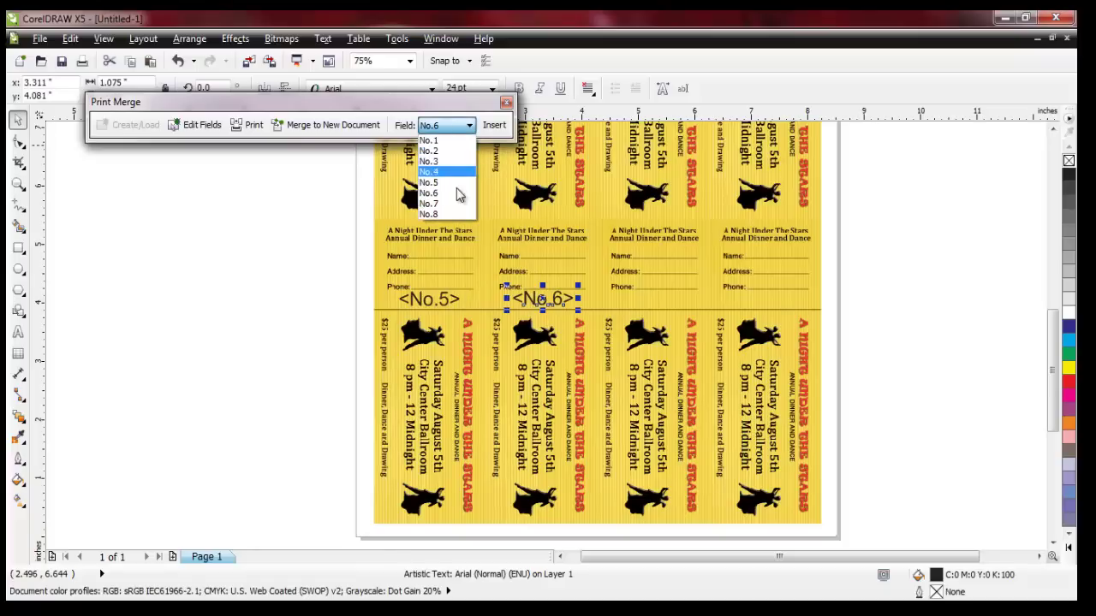
left_click(454, 205)
left_click(495, 126)
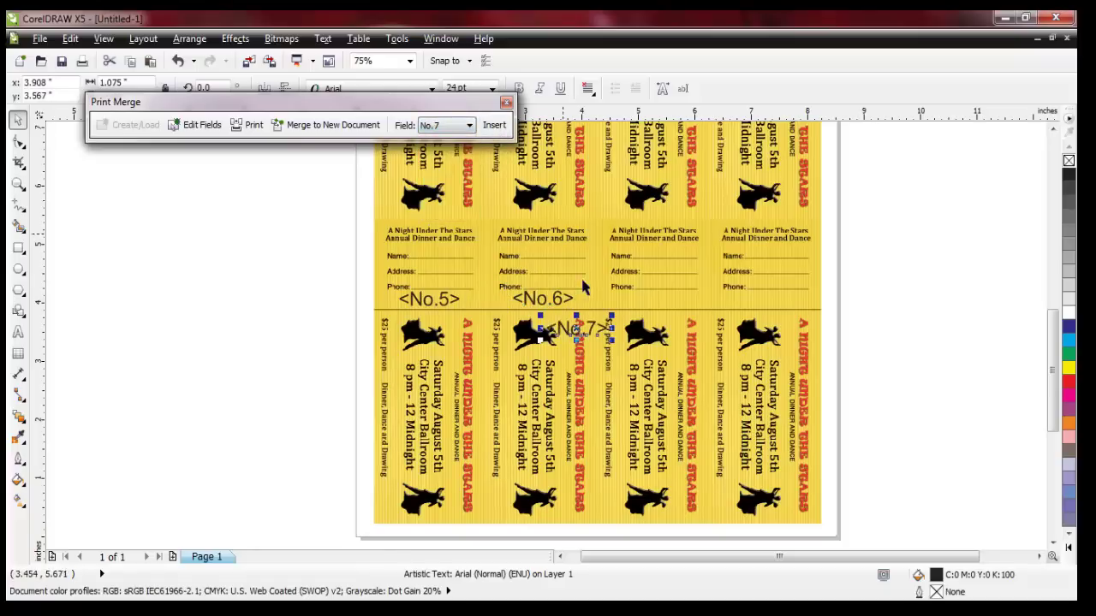
left_click_drag(587, 326, 676, 299)
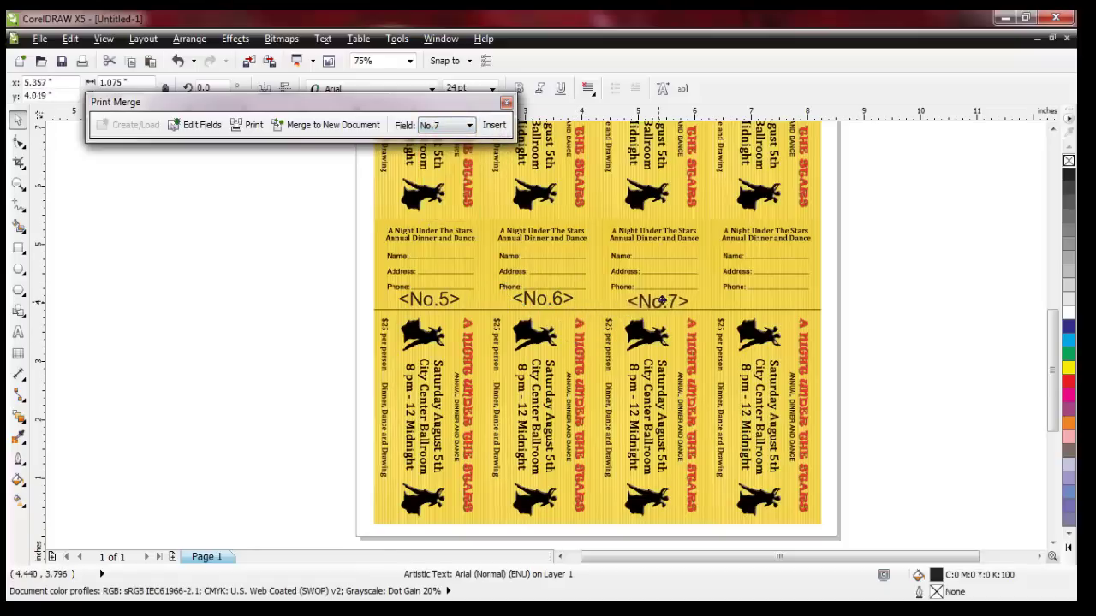
Step: Insert the No.8 merge field and place it below the Phone line on the fourth stub in the lower row
left_click(473, 126)
left_click(467, 209)
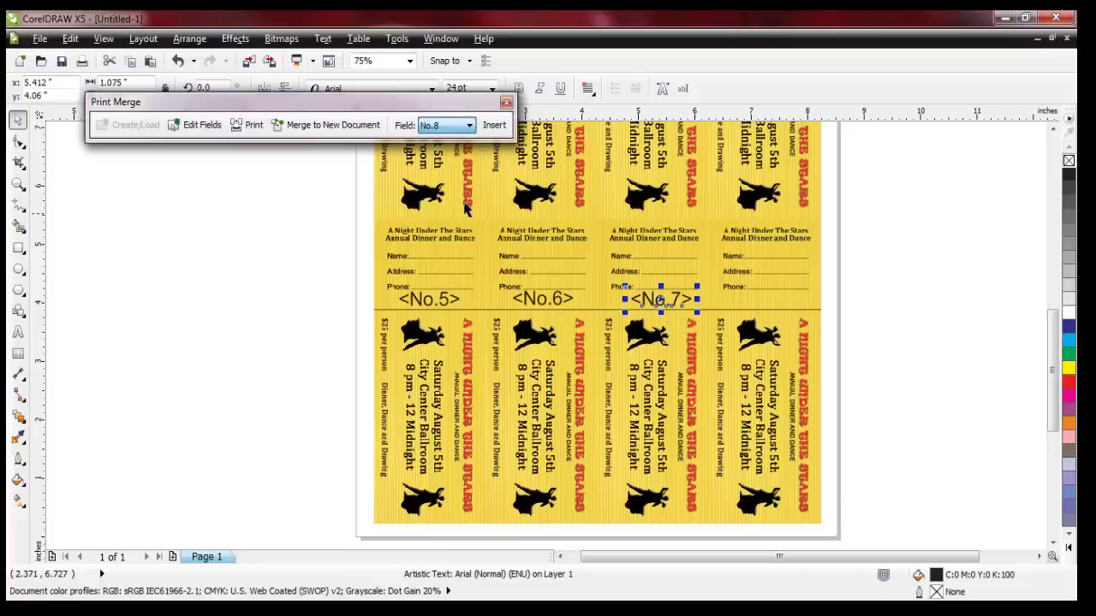
left_click(494, 125)
left_click_drag(571, 327, 789, 298)
scroll(927, 312, "down", 5)
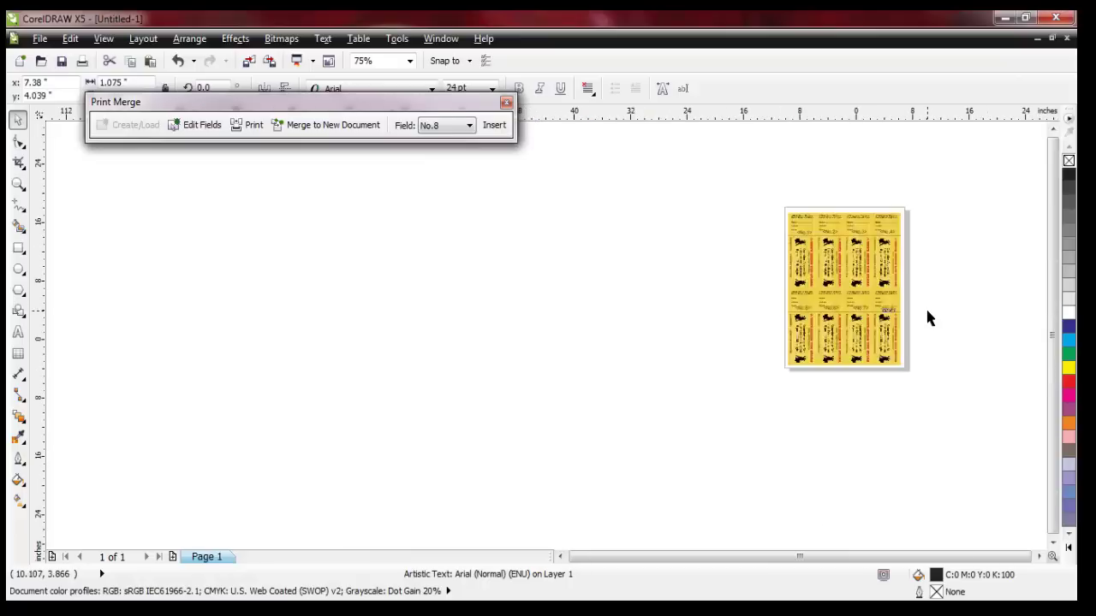
scroll(927, 312, "up", 4)
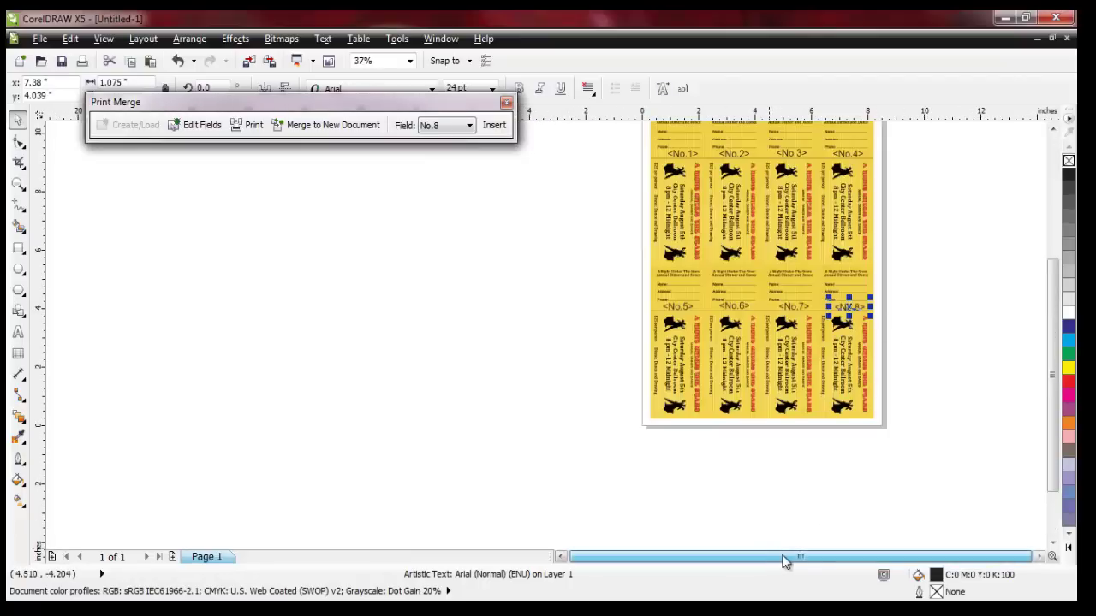
scroll(1053, 394, "up", 2)
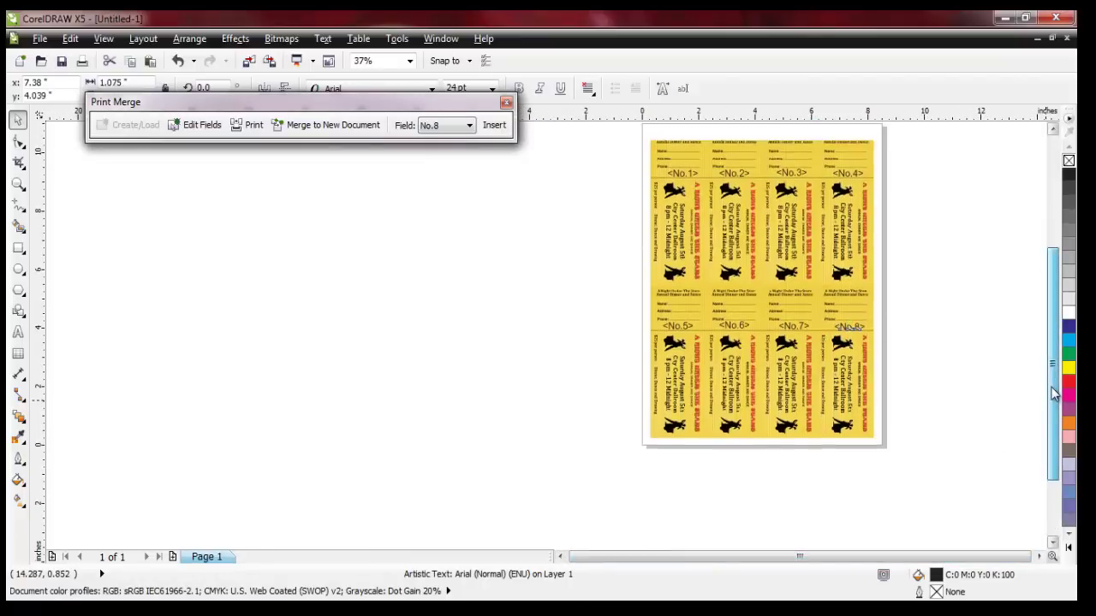
scroll(1053, 393, "up", 3)
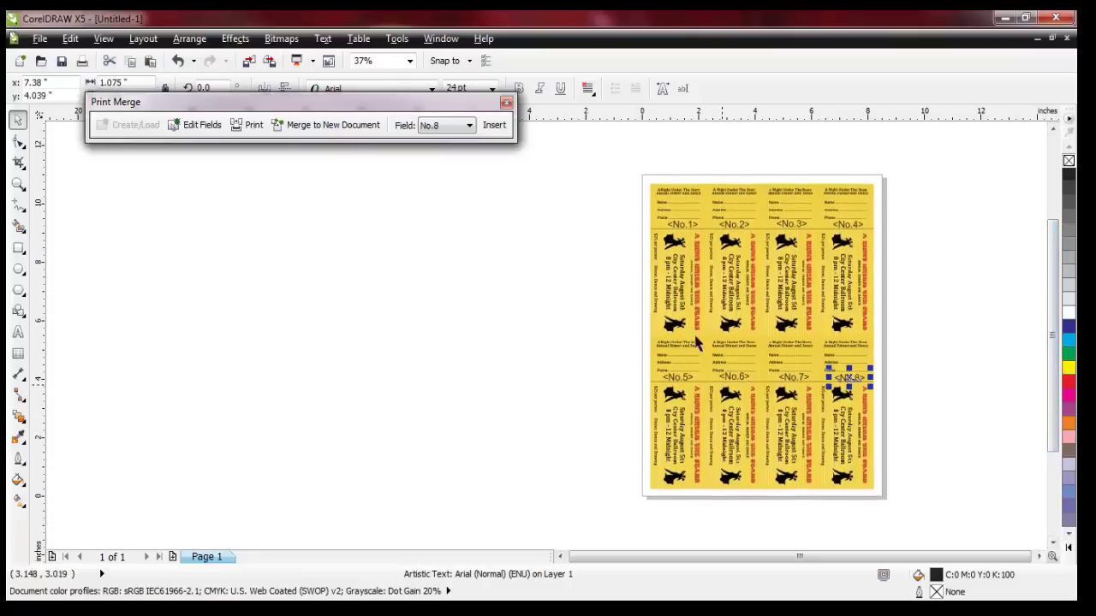
scroll(676, 334, "up", 2)
mouse_move(705, 555)
left_mouse_down()
mouse_move(696, 569)
mouse_move(727, 570)
mouse_move(715, 560)
left_mouse_up()
left_click_drag(1052, 367, 1051, 345)
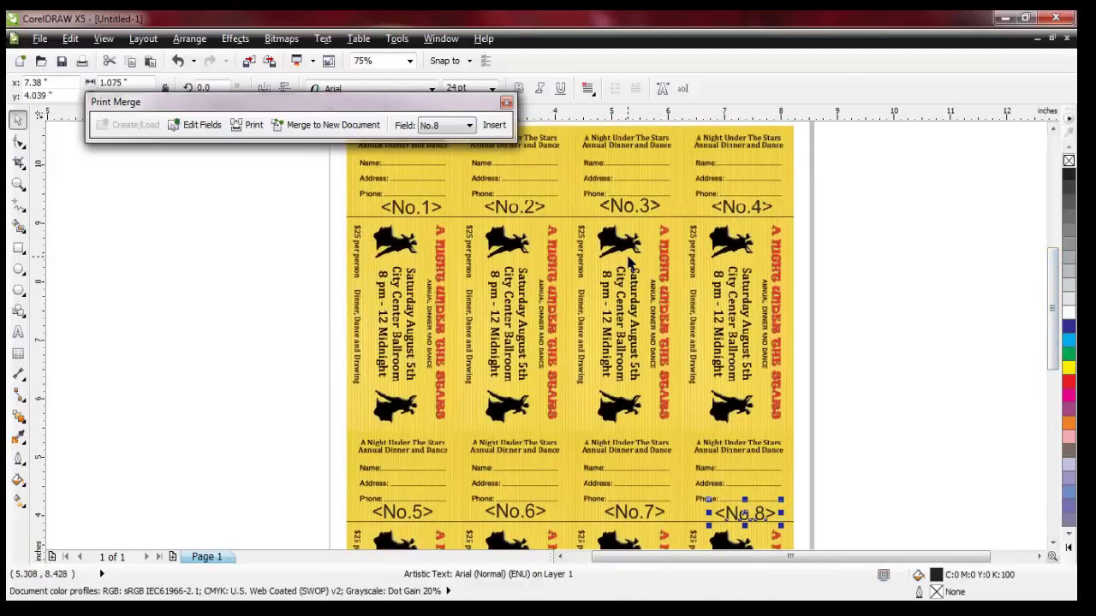
left_click(414, 212)
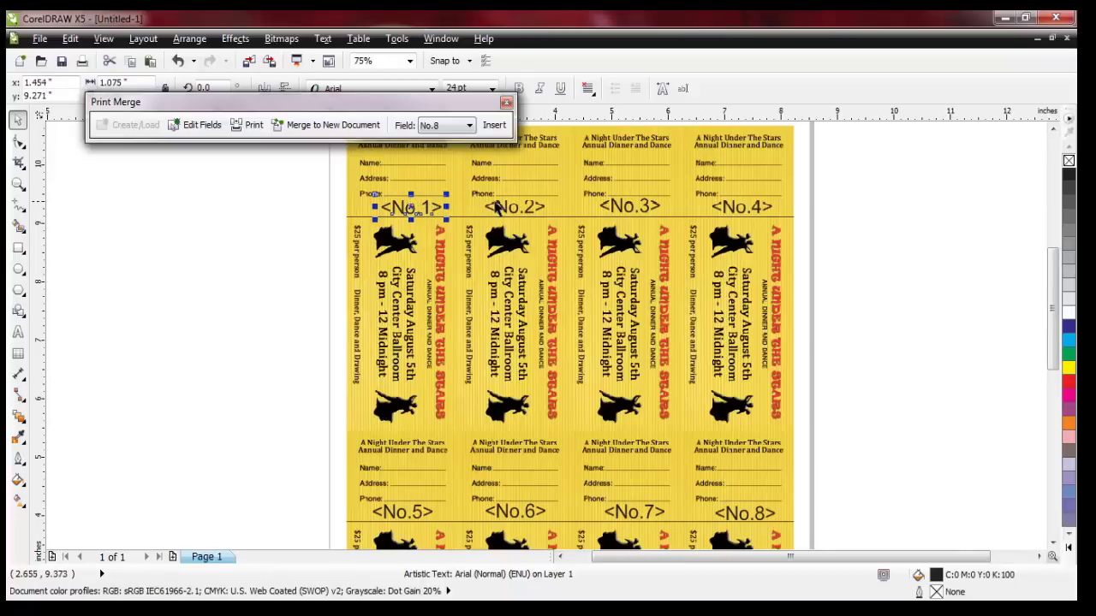
left_click(503, 208, "shift")
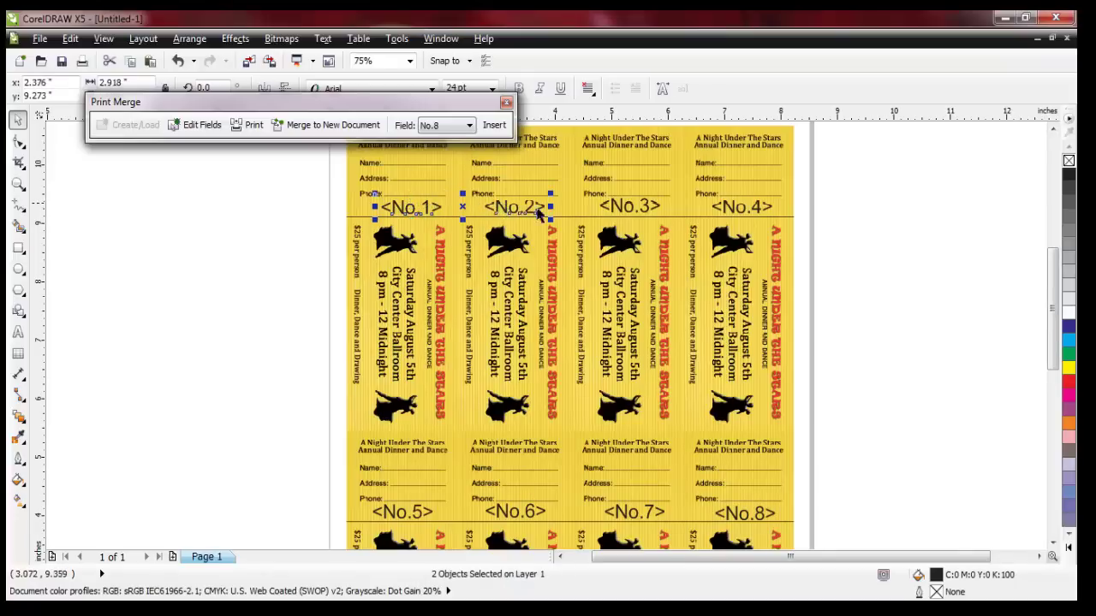
left_click(629, 206, "shift")
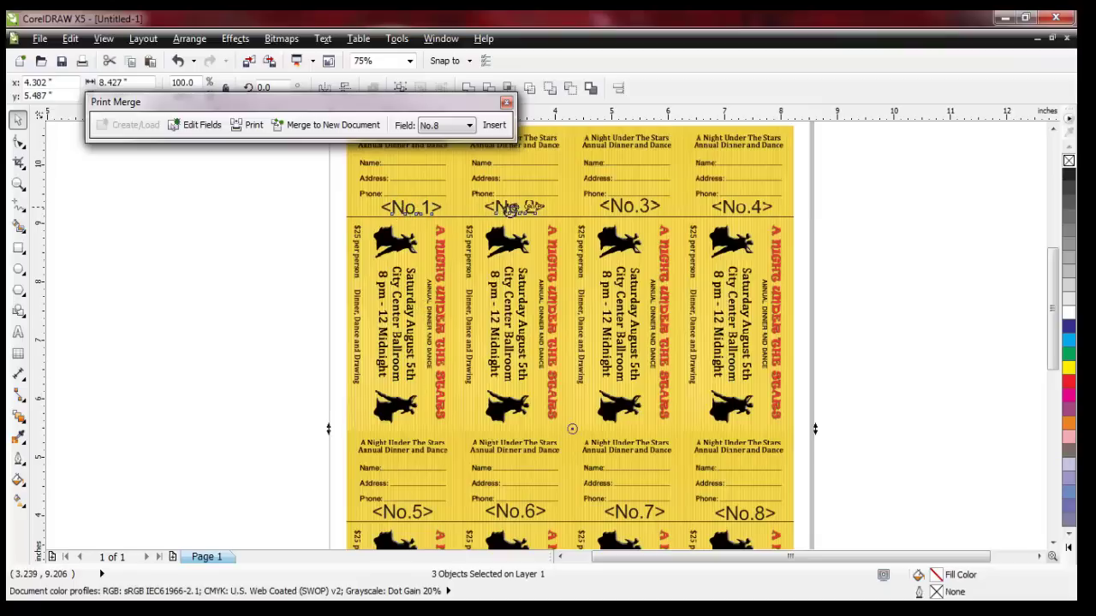
Step: Select all eight merge fields across both ticket rows and change their font to Arial Rounded MT Bold
left_click(627, 212)
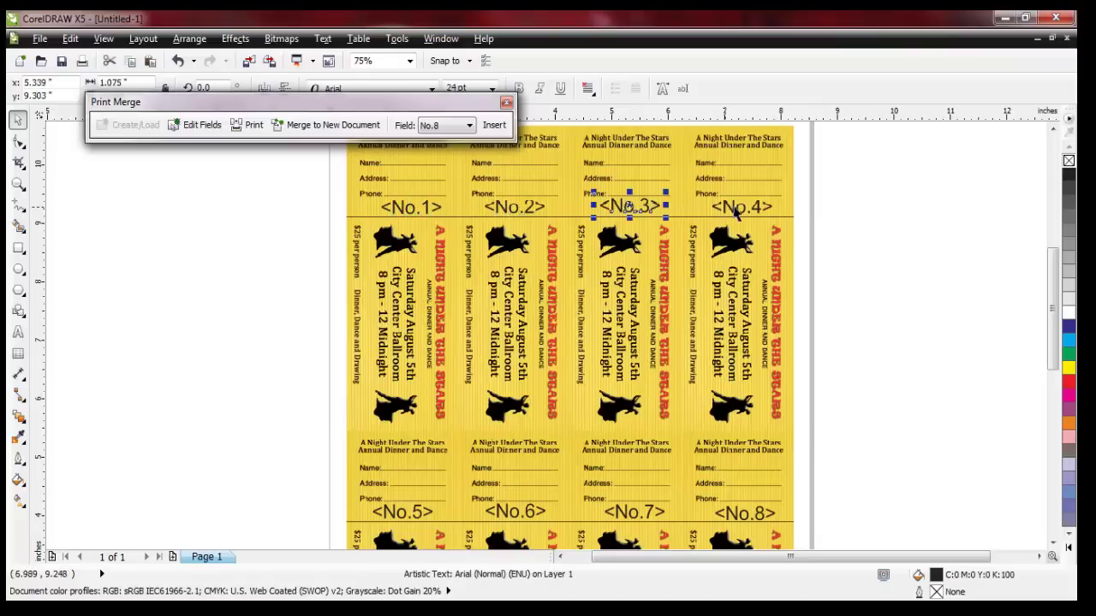
left_click(741, 212, "shift")
left_click(517, 212, "shift")
left_click(428, 212, "shift")
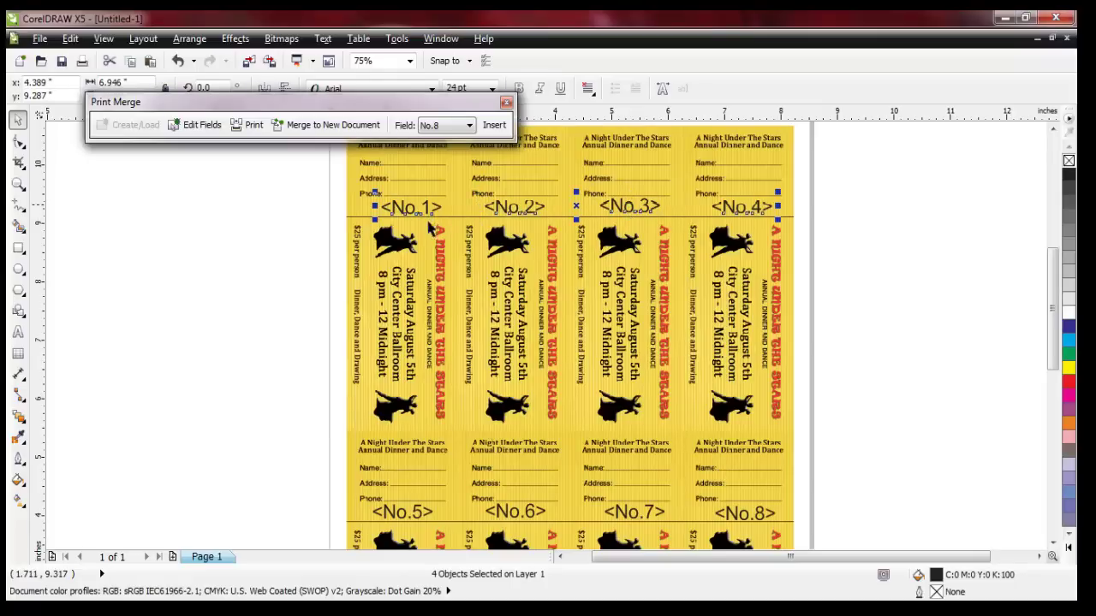
left_click(399, 511, "shift")
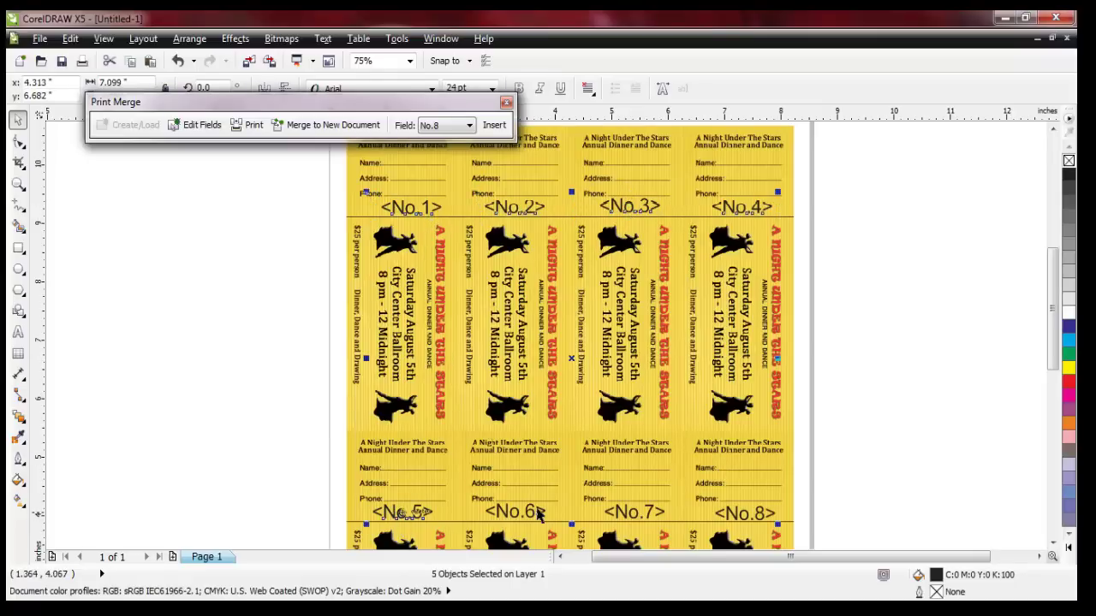
left_click(639, 513, "shift")
left_click(746, 514, "shift")
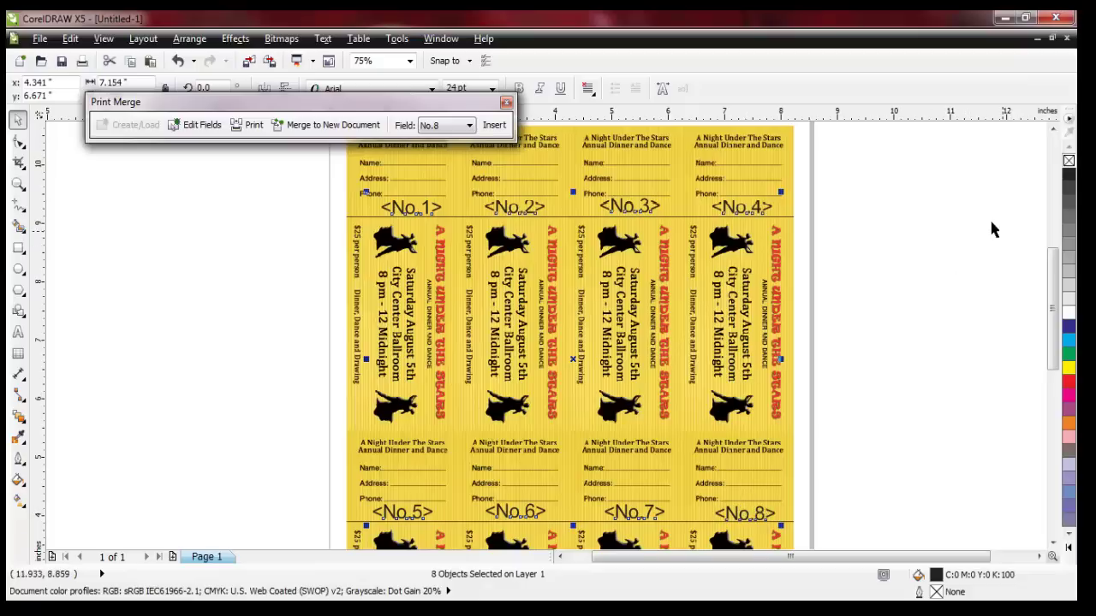
left_click(324, 41)
left_click(335, 58)
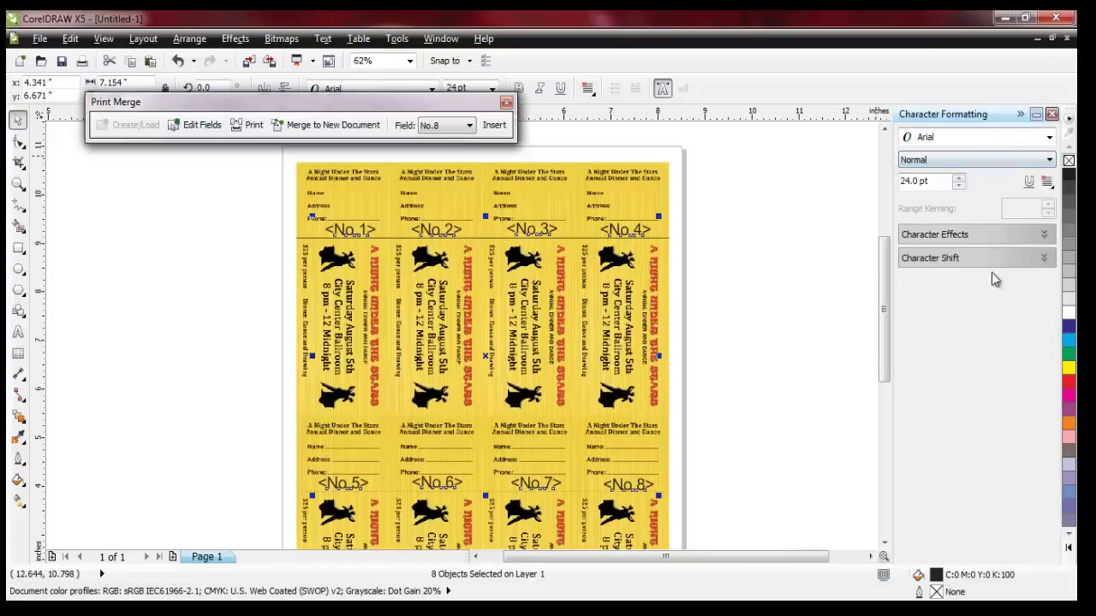
left_click(1050, 139)
left_click(1049, 139)
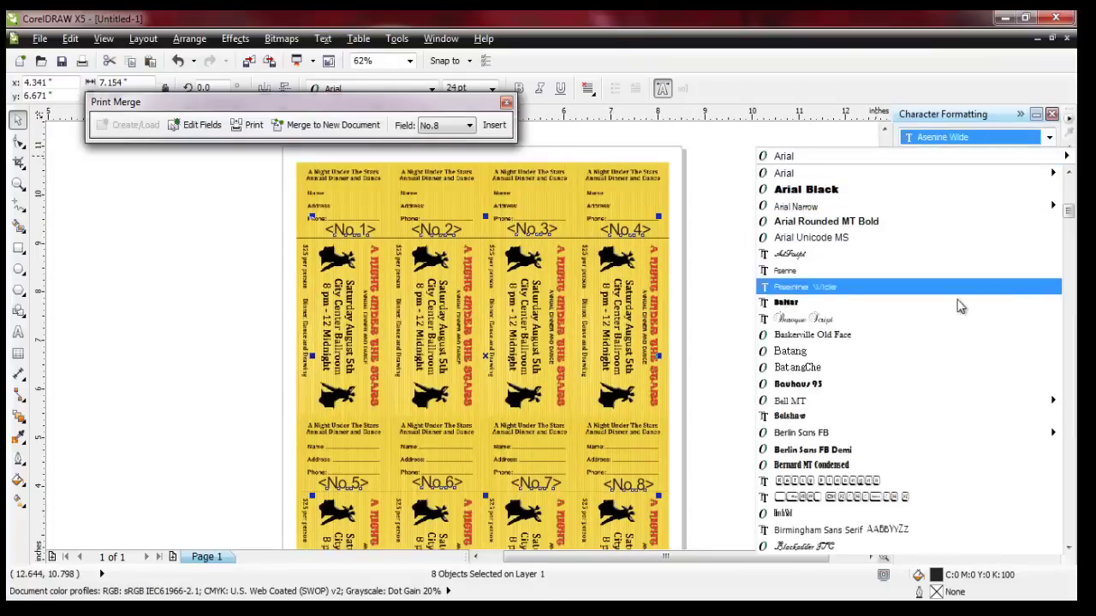
left_click(919, 224)
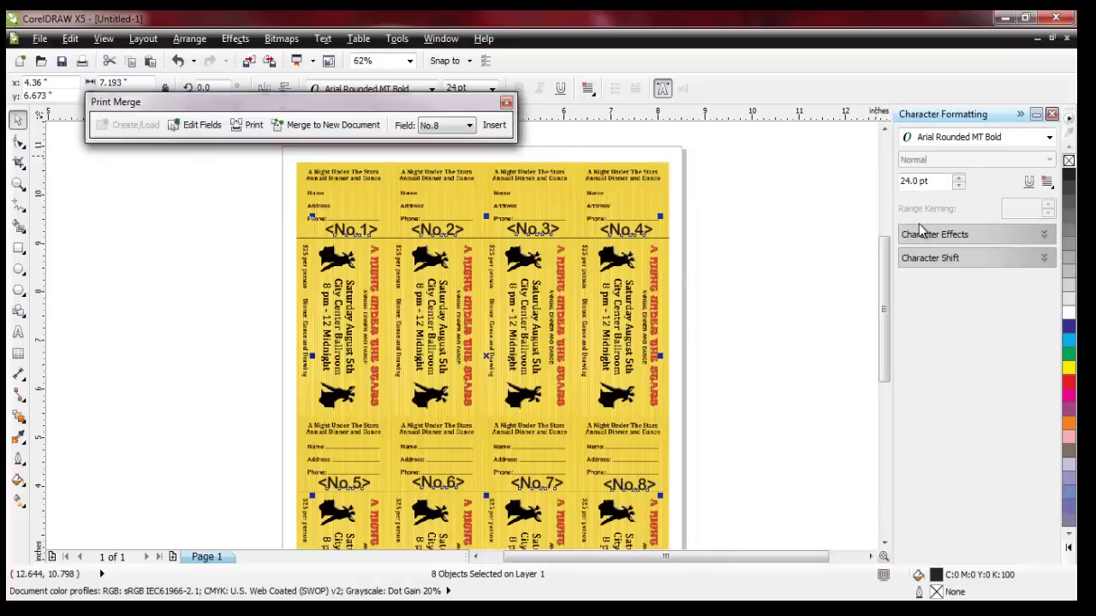
Step: Reduce the font size of the eight selected merge fields to 13 pt
left_click(958, 177)
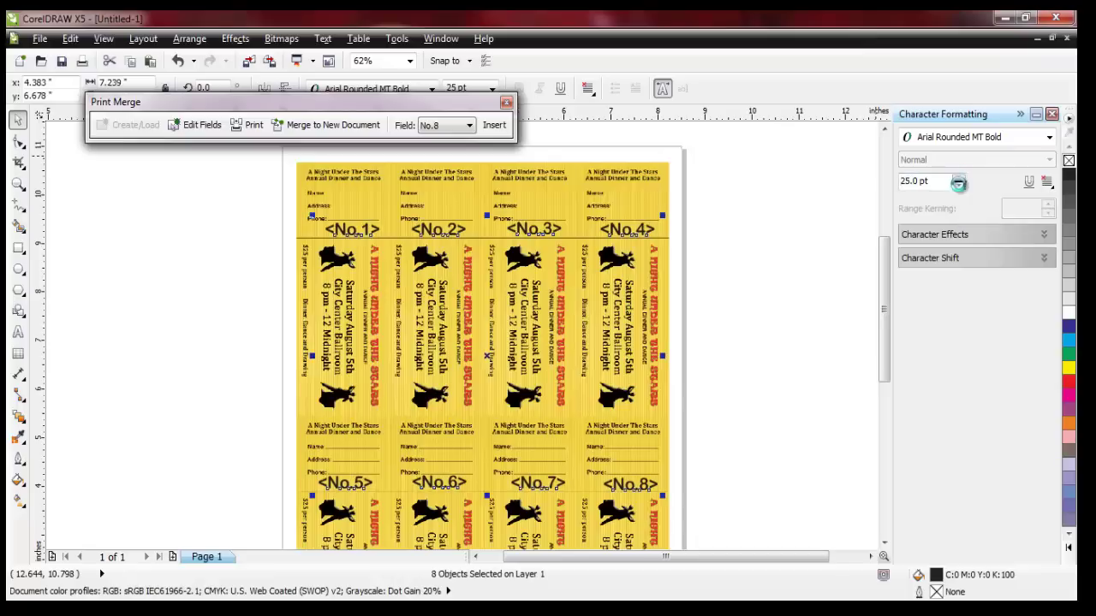
left_click(958, 185)
left_click(958, 185)
left_click(958, 185)
left_click(957, 185)
left_click(958, 185)
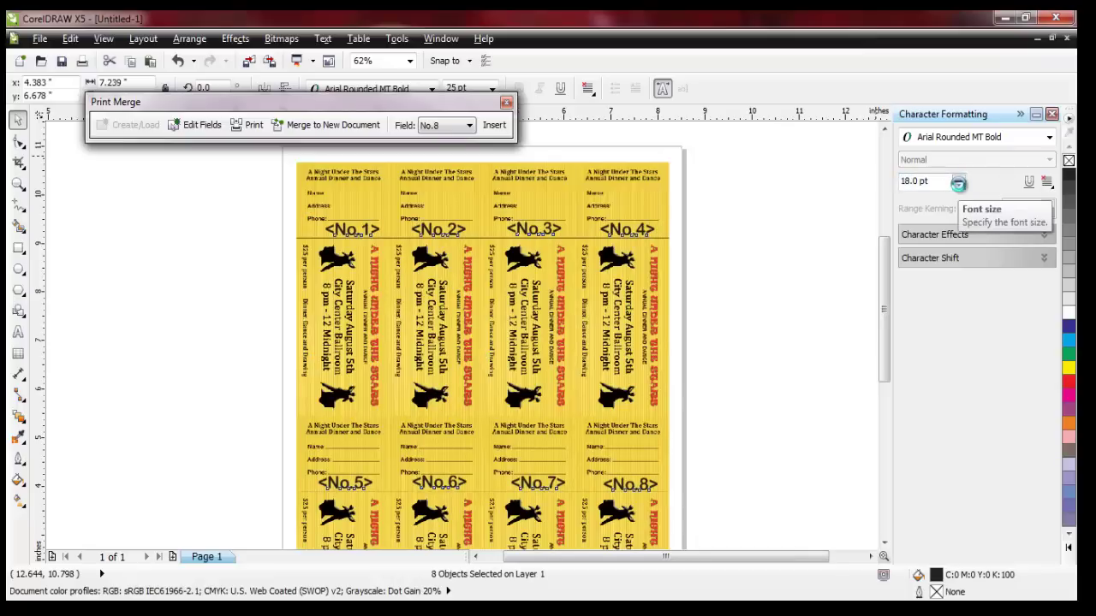
left_click(958, 185)
left_click(958, 185)
left_click(958, 185)
left_click(958, 185)
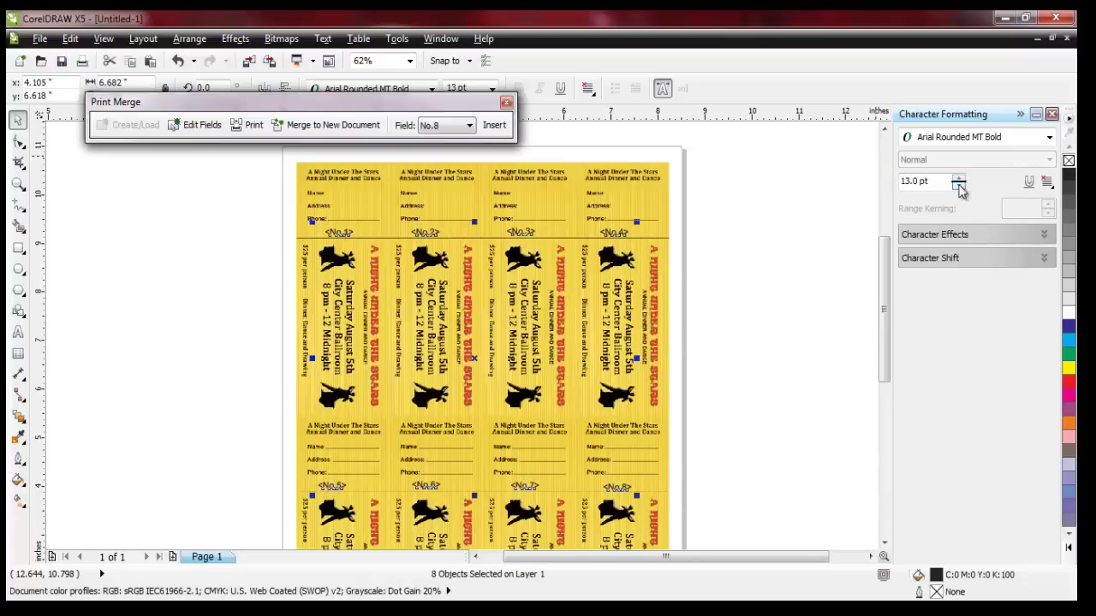
Step: Set the eight selected merge fields to 14 pt and fill them with red (C0 M100 Y100 K0)
left_click(959, 179)
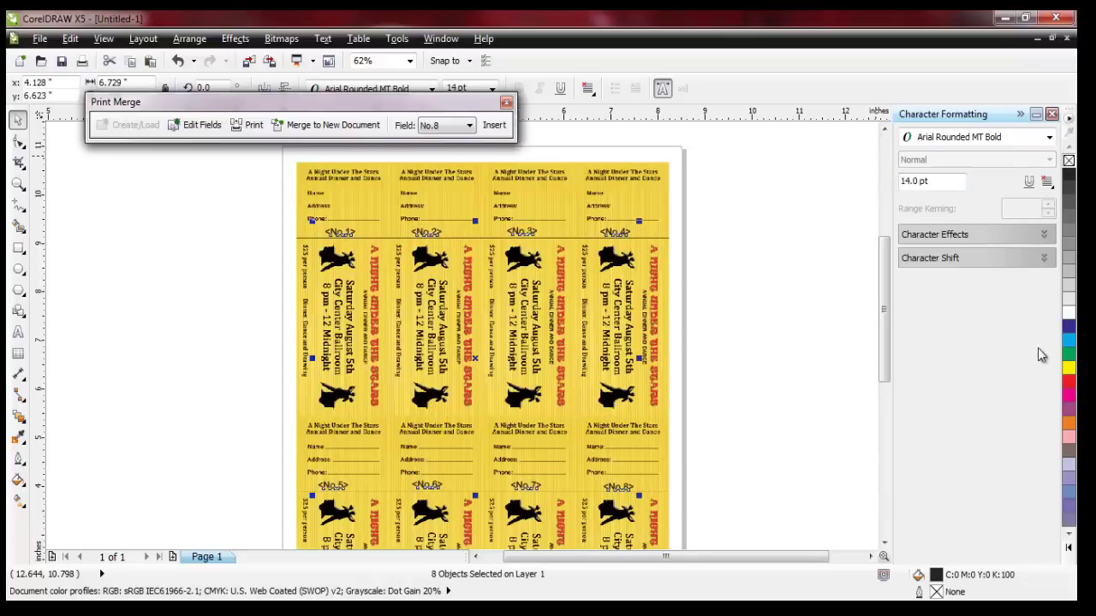
left_click(1068, 380)
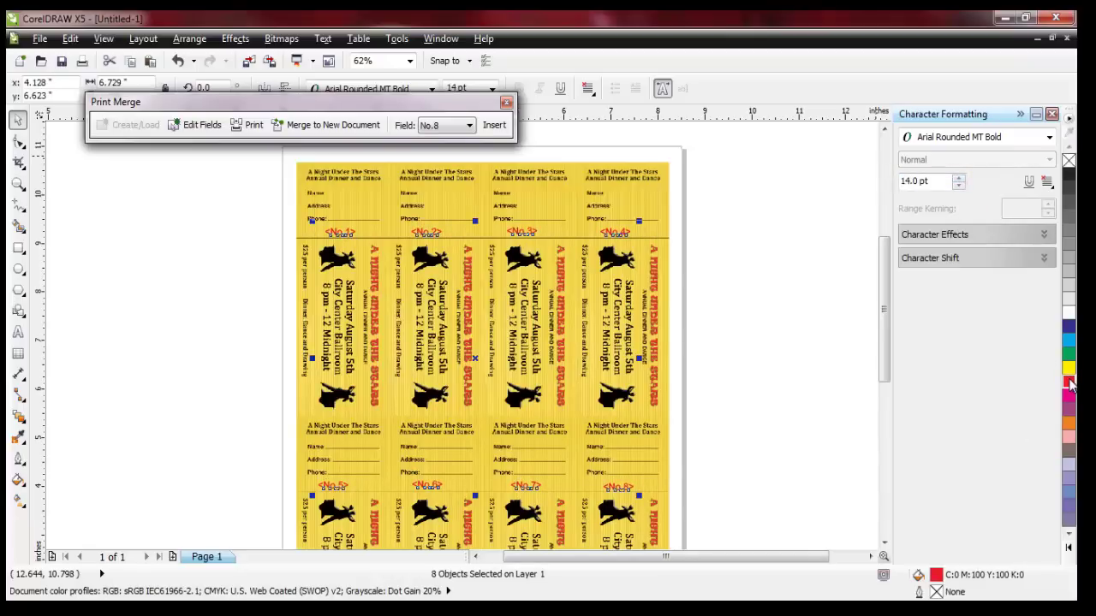
left_click(765, 286)
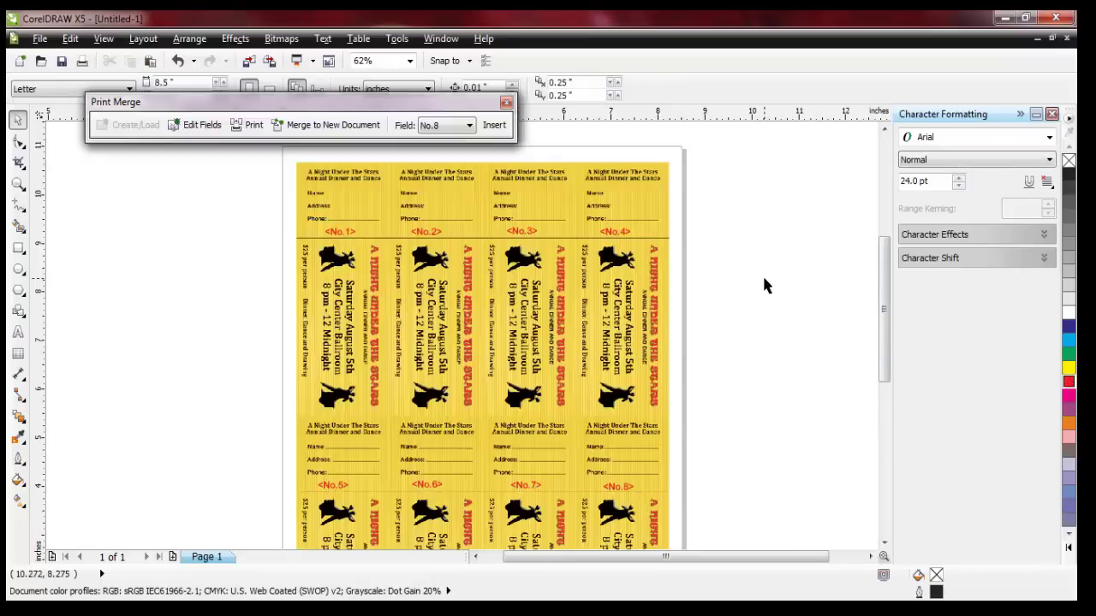
Step: Nudge the No.1 to No.4 merge fields so they sit centred below the Phone lines on the upper row's stubs
left_click(343, 232)
left_click_drag(341, 230, 343, 228)
left_click(425, 233)
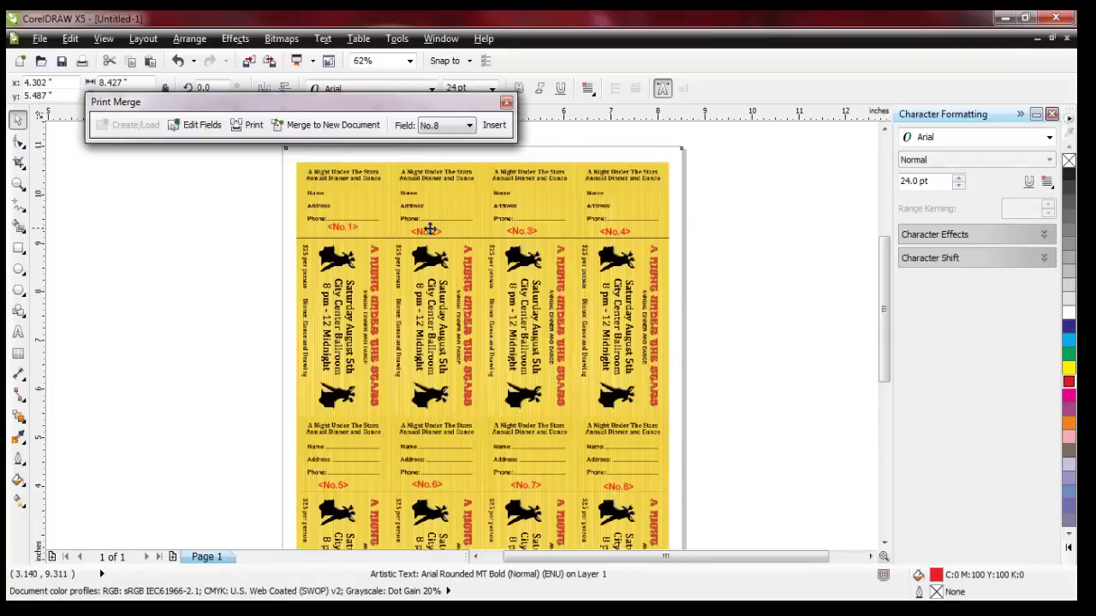
left_click(425, 232)
left_click_drag(431, 231, 437, 228)
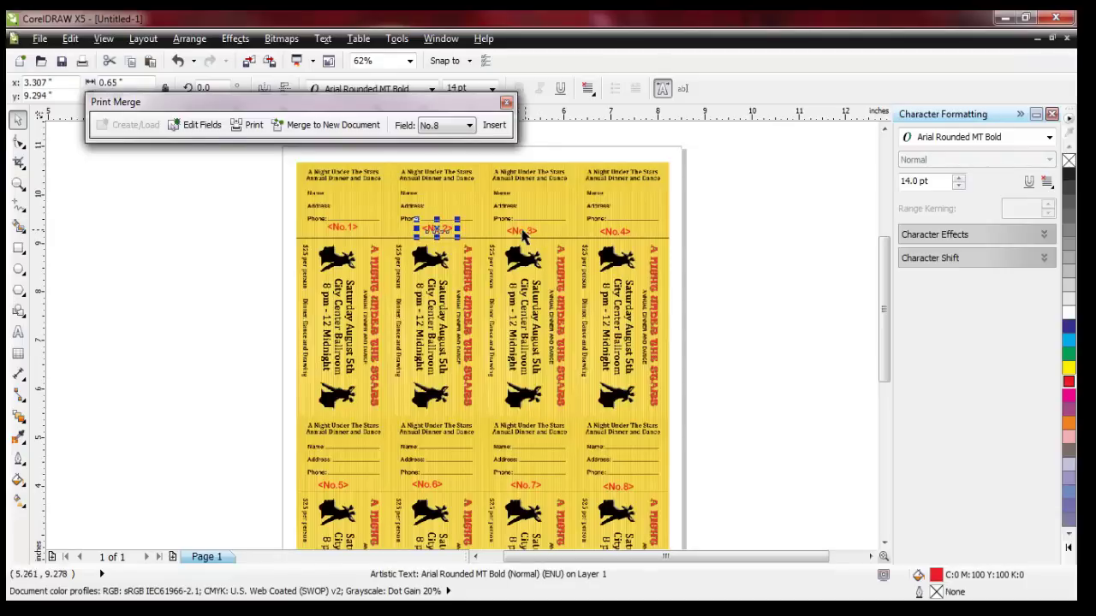
left_click(517, 230)
left_click_drag(514, 230, 526, 227)
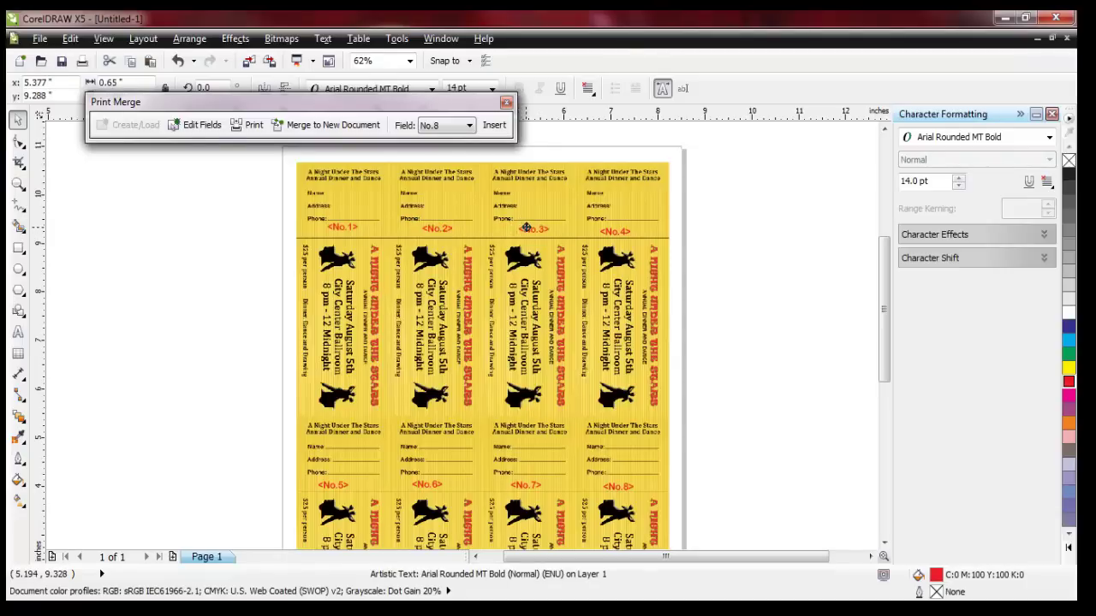
left_click(605, 231)
left_click_drag(604, 231, 613, 231)
Step: Nudge the No.5 to No.8 merge fields so they sit centred below the Phone lines on the lower row's stubs
left_click(334, 485)
left_click(332, 485)
left_click_drag(333, 485, 346, 484)
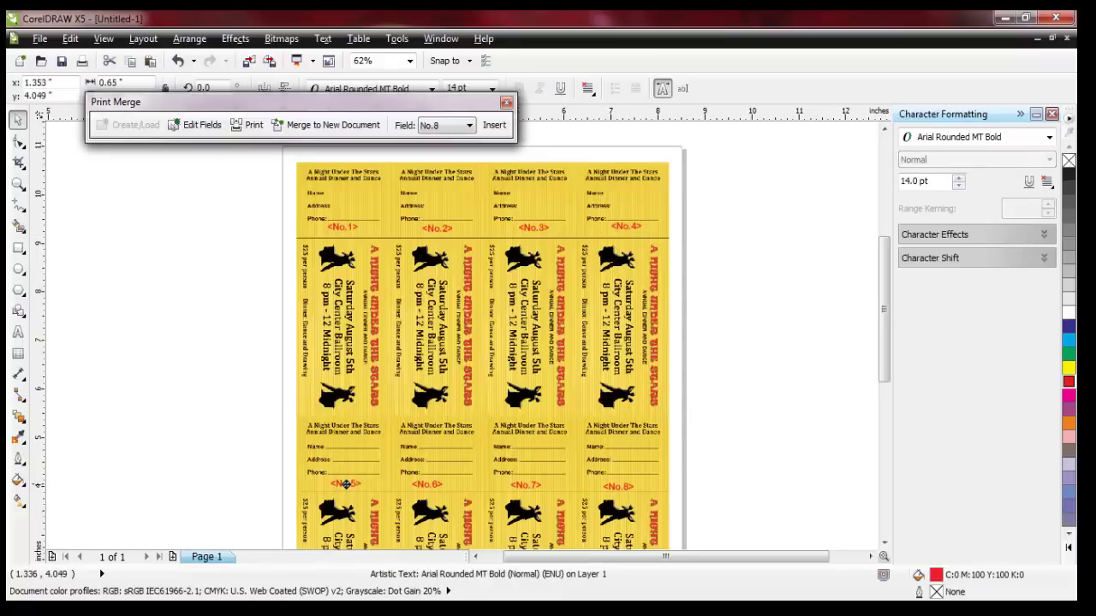
left_click(426, 485)
left_click_drag(427, 485, 440, 482)
left_click(529, 490)
left_click_drag(529, 490, 536, 485)
left_click(613, 490)
left_click_drag(613, 490, 625, 484)
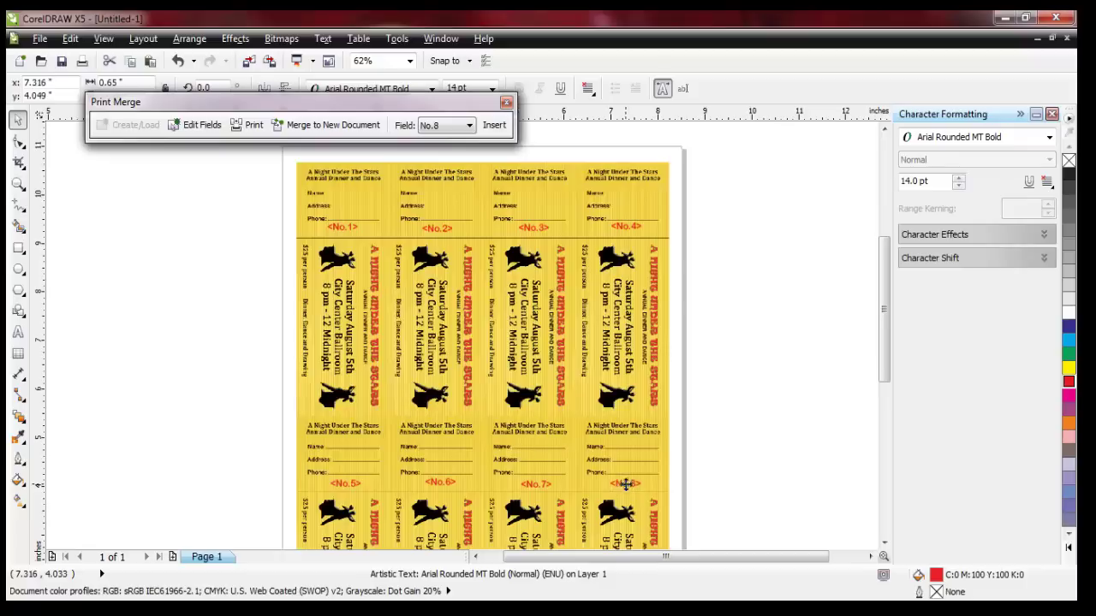
Step: Duplicate the No.1 merge field onto the first ticket's body and rotate the copy to 271.5 degrees
left_click(344, 230)
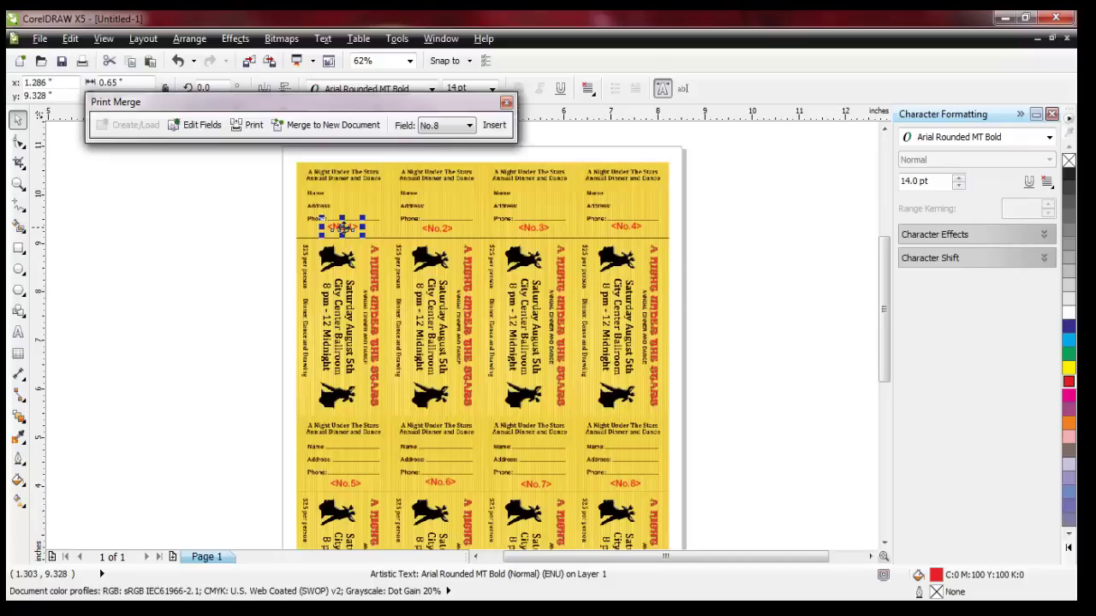
left_click_drag(341, 228, 396, 296)
left_click(388, 297)
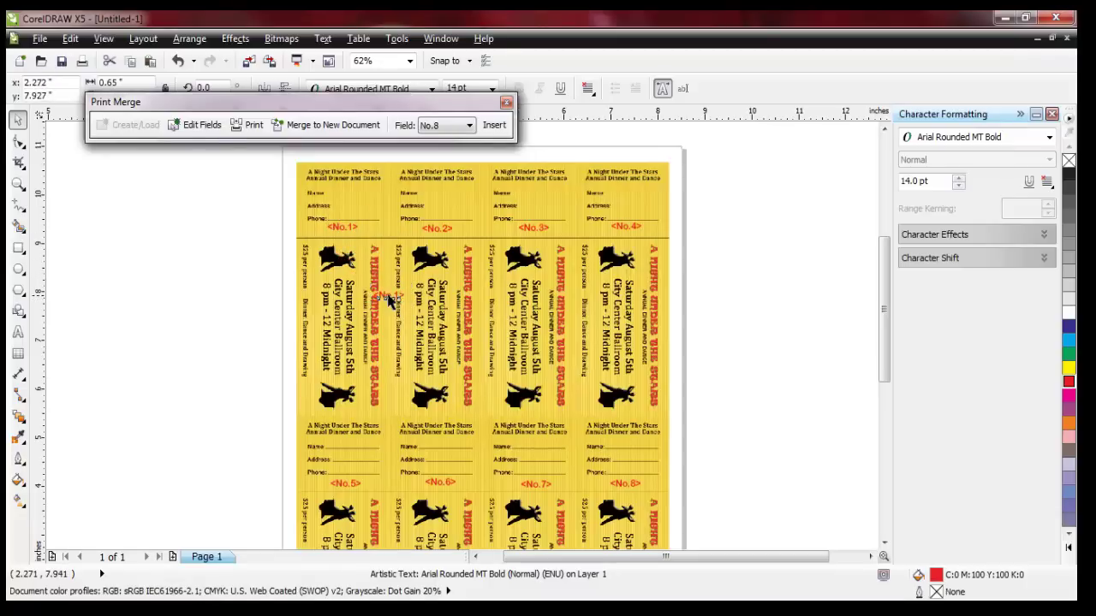
left_click_drag(411, 288, 395, 317)
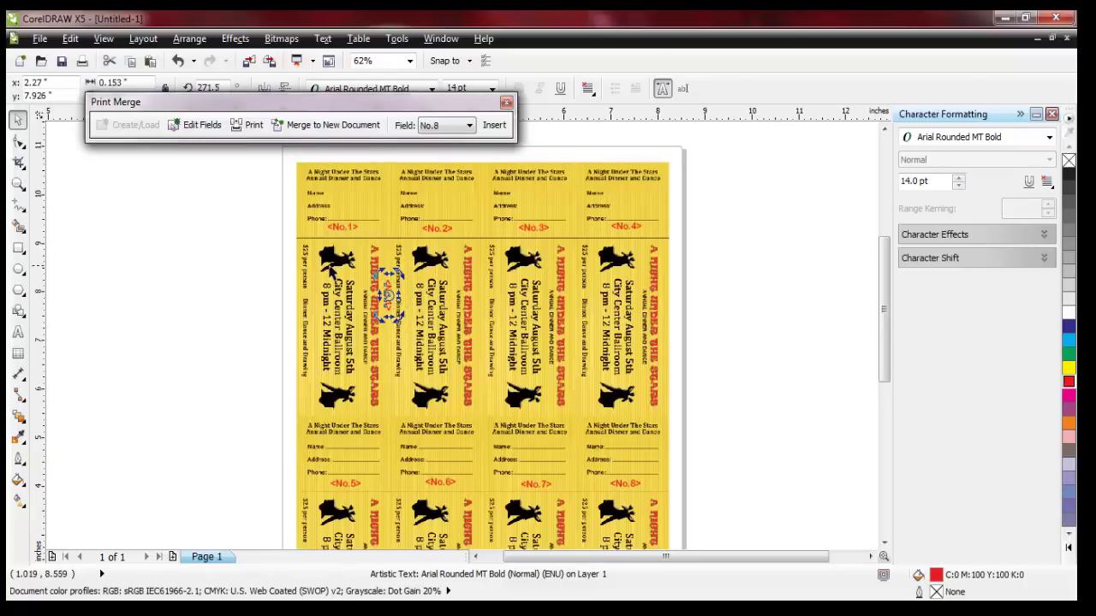
Step: Move the rotated No.1 copy to the end of the "Dinner, Dance and Drawing" line on the first upper ticket
left_click(332, 268)
left_click(388, 292)
left_click_drag(387, 292, 304, 389)
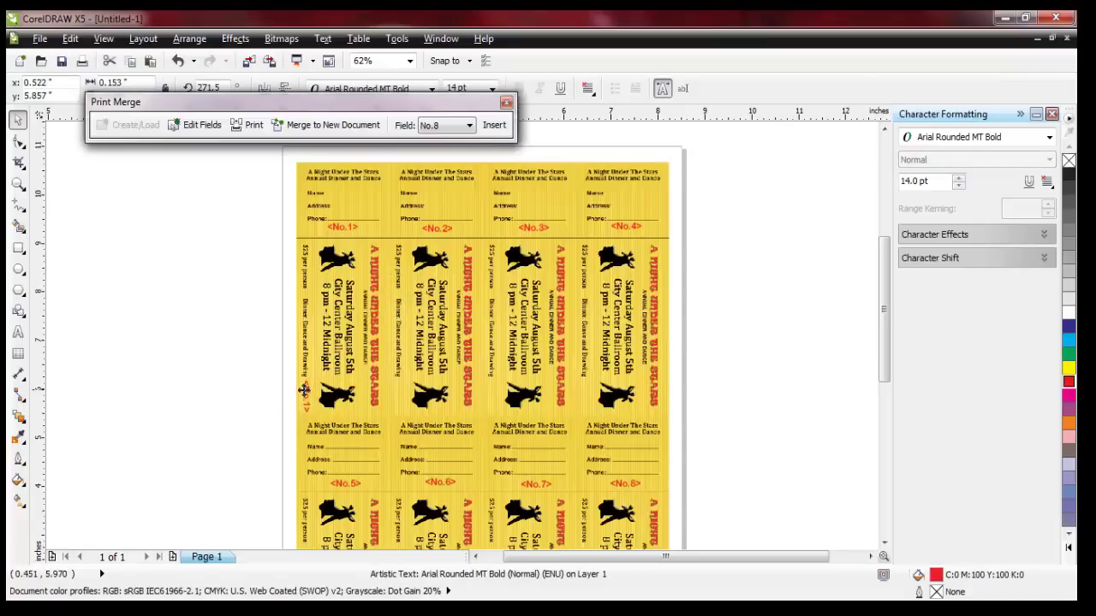
Step: Duplicate the No.2 merge field onto the second upper ticket's body and undo the accidental shift of the ticket background
left_click(438, 230)
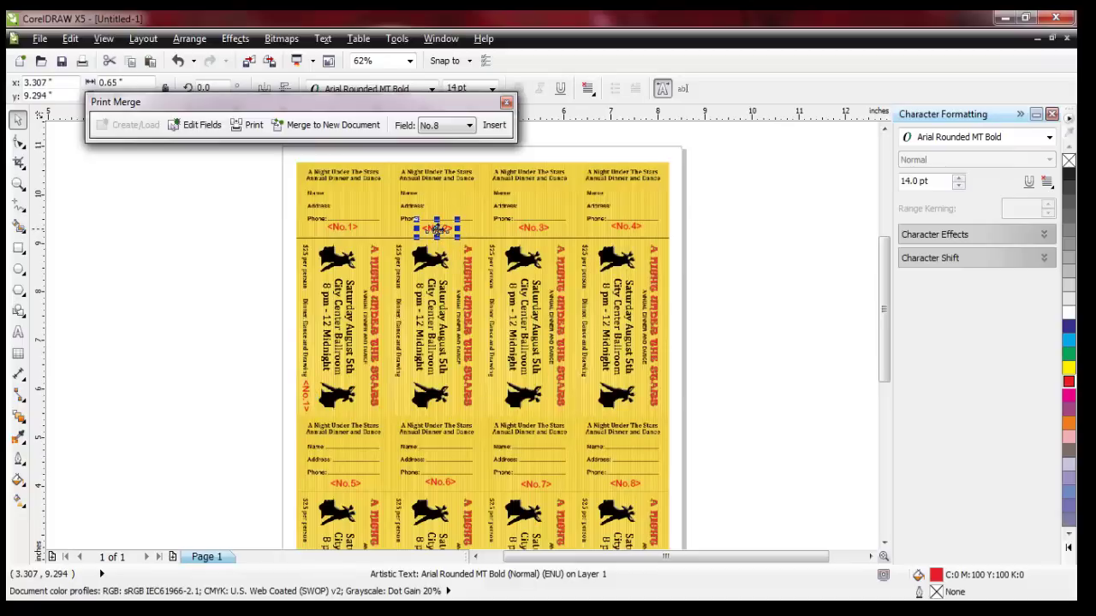
left_click_drag(438, 230, 451, 288)
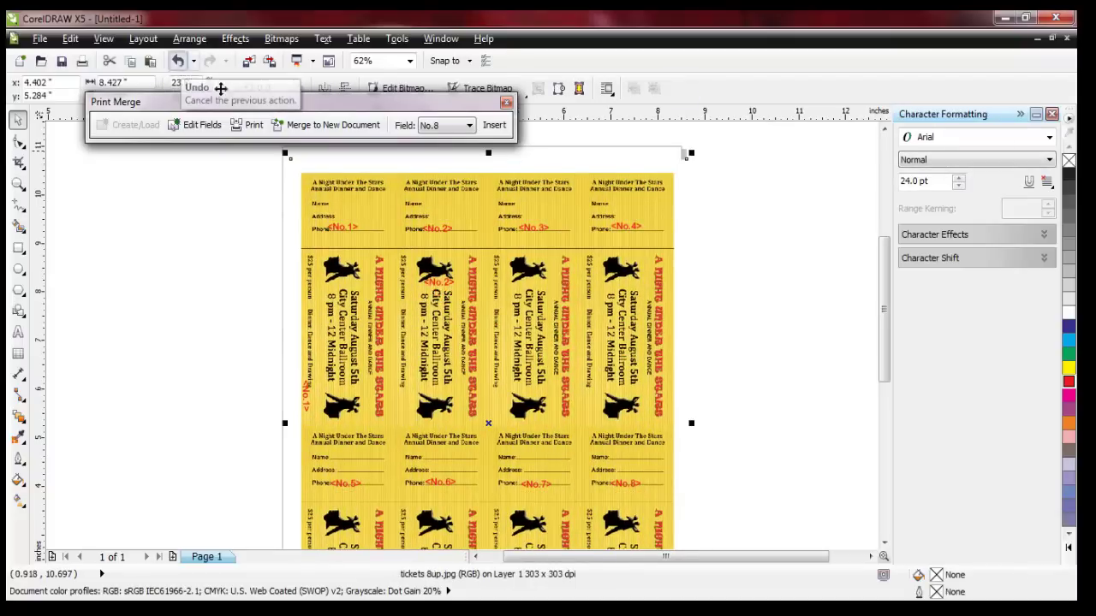
left_click(178, 62)
left_click(438, 283)
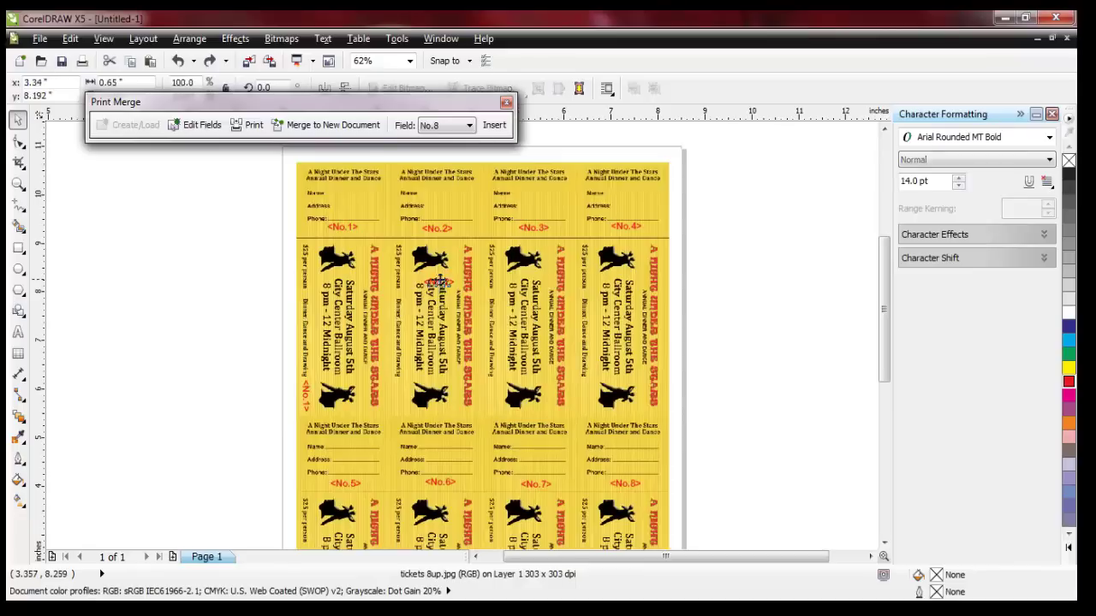
left_click(440, 284)
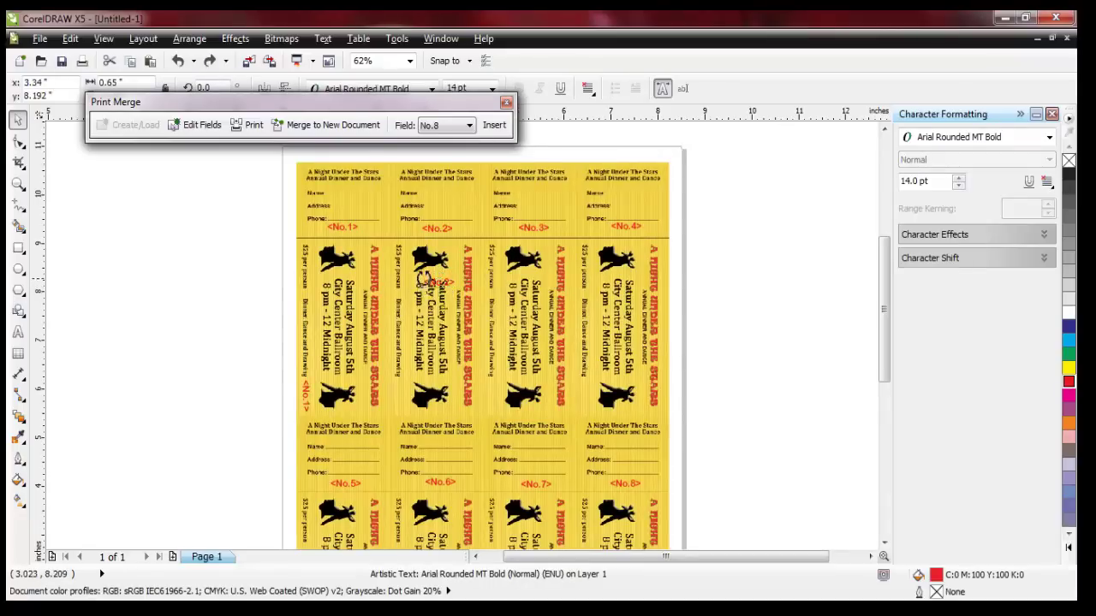
left_click(453, 283)
left_click_drag(454, 283, 457, 293)
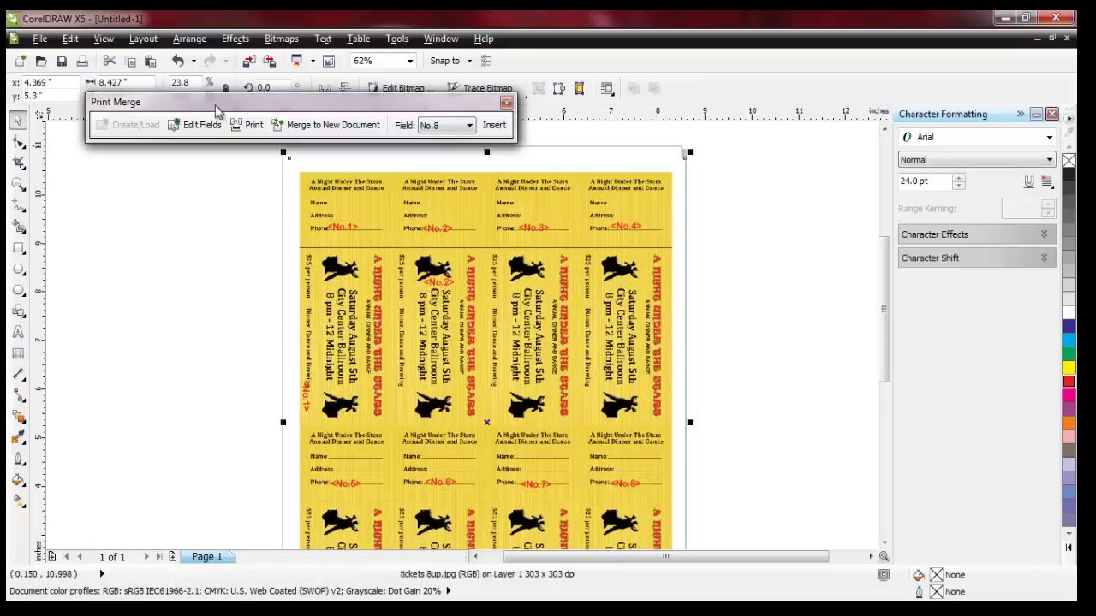
left_click(177, 60)
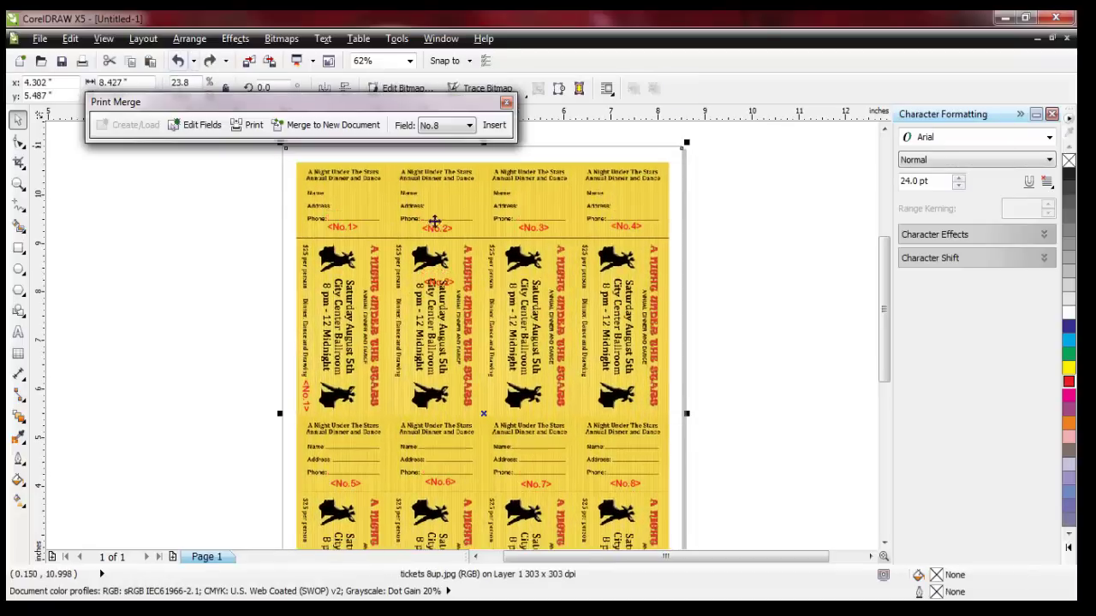
left_click(440, 283)
left_click(438, 282)
left_click(474, 278)
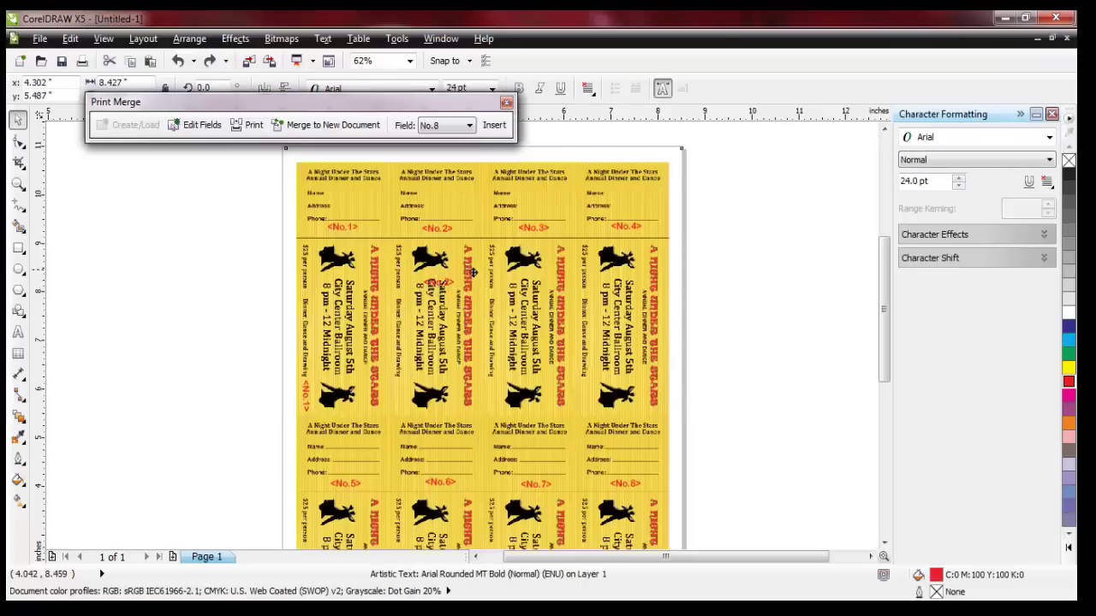
left_click_drag(475, 280, 478, 291)
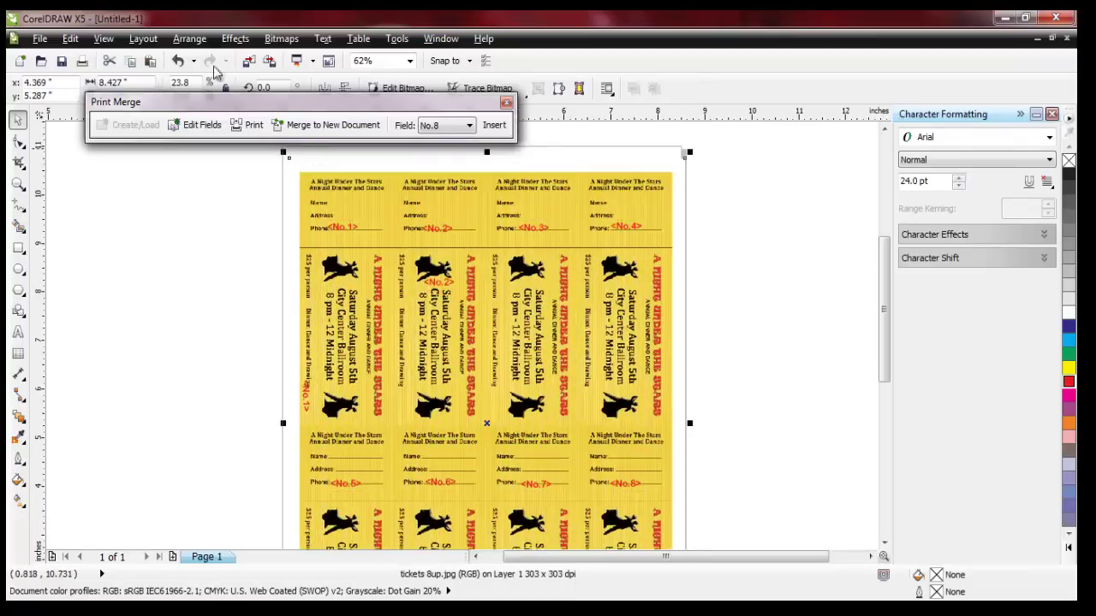
left_click(178, 61)
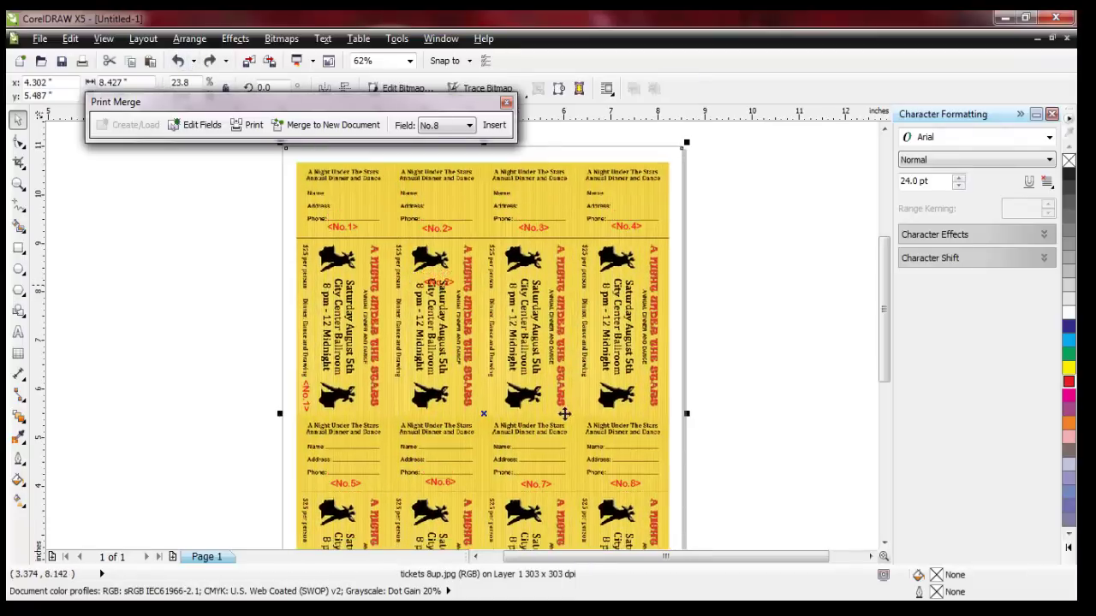
Step: Rotate the duplicated No.2 merge field on the second upper ticket to 270.2 degrees so it reads downward
scroll(519, 377, "up", 2)
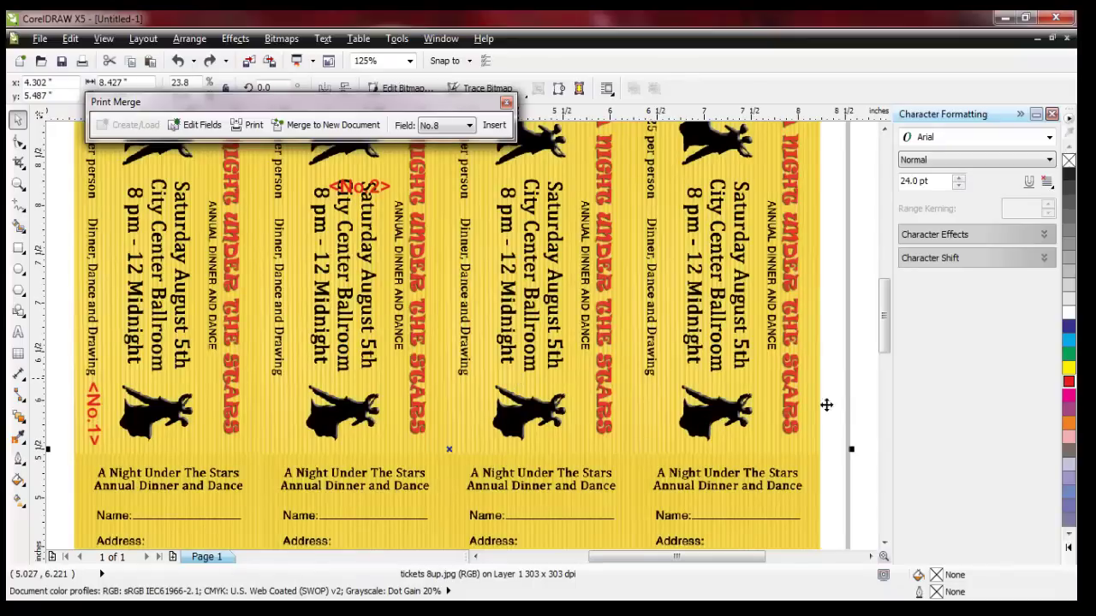
scroll(886, 316, "up", 3)
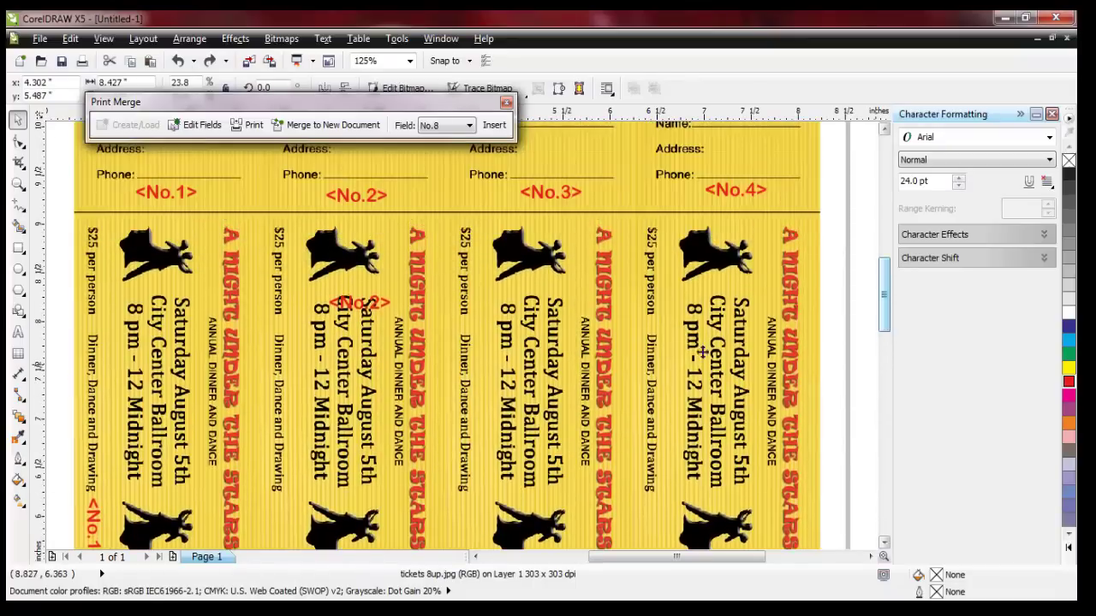
left_click(366, 308)
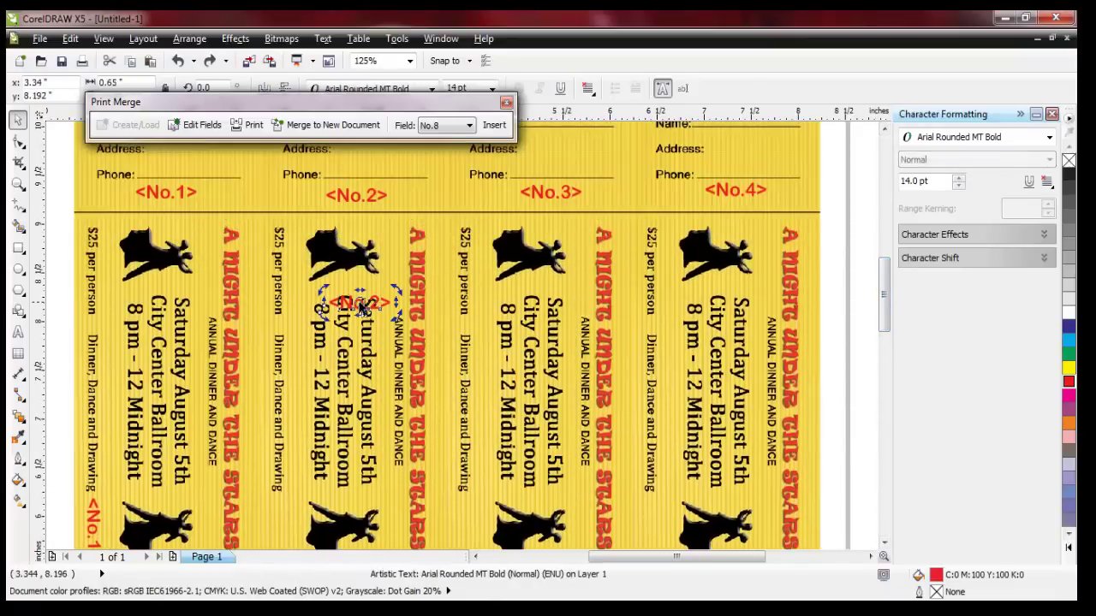
left_click(388, 305)
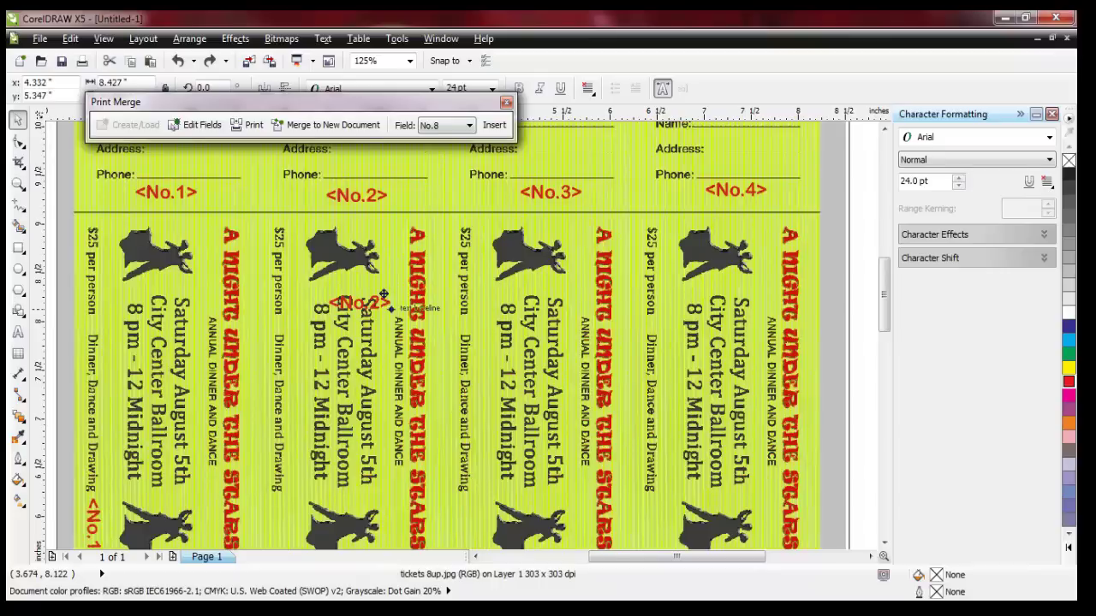
left_click_drag(384, 295, 380, 292)
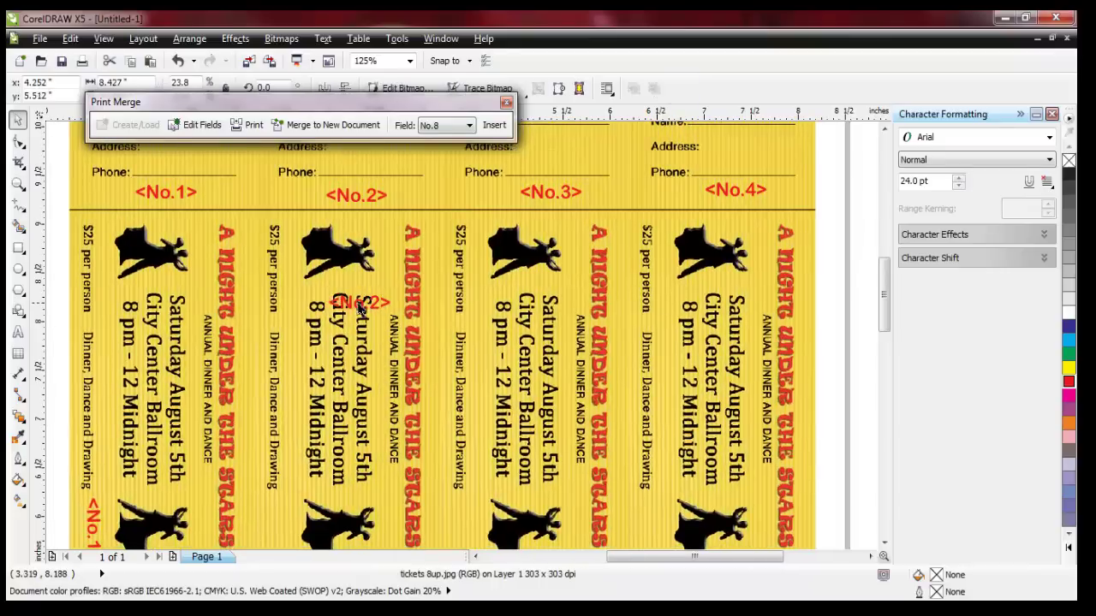
left_click(359, 309)
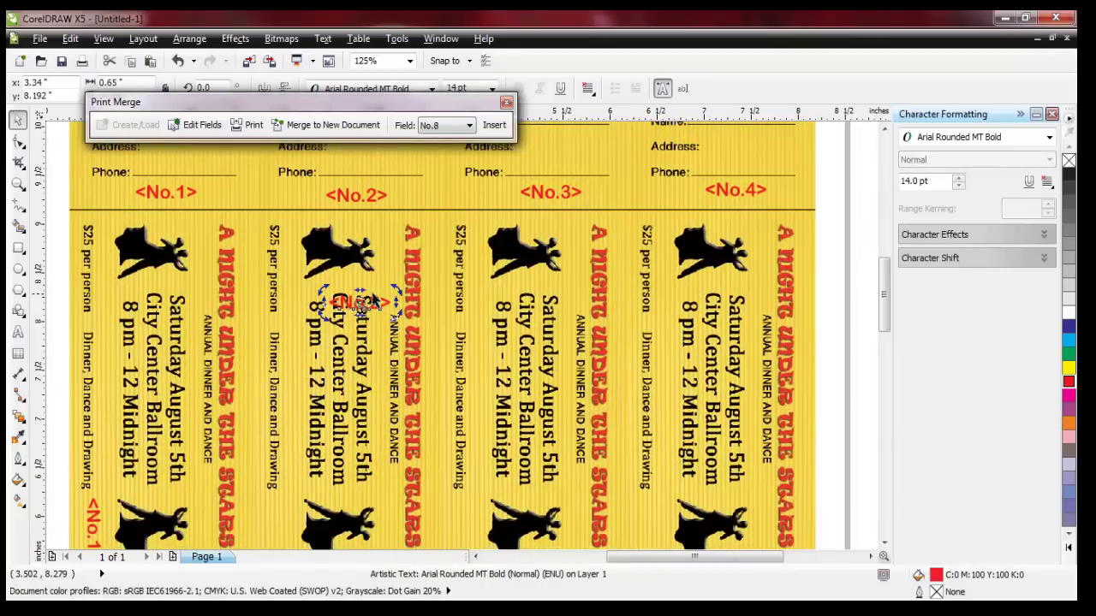
left_click_drag(397, 291, 375, 351)
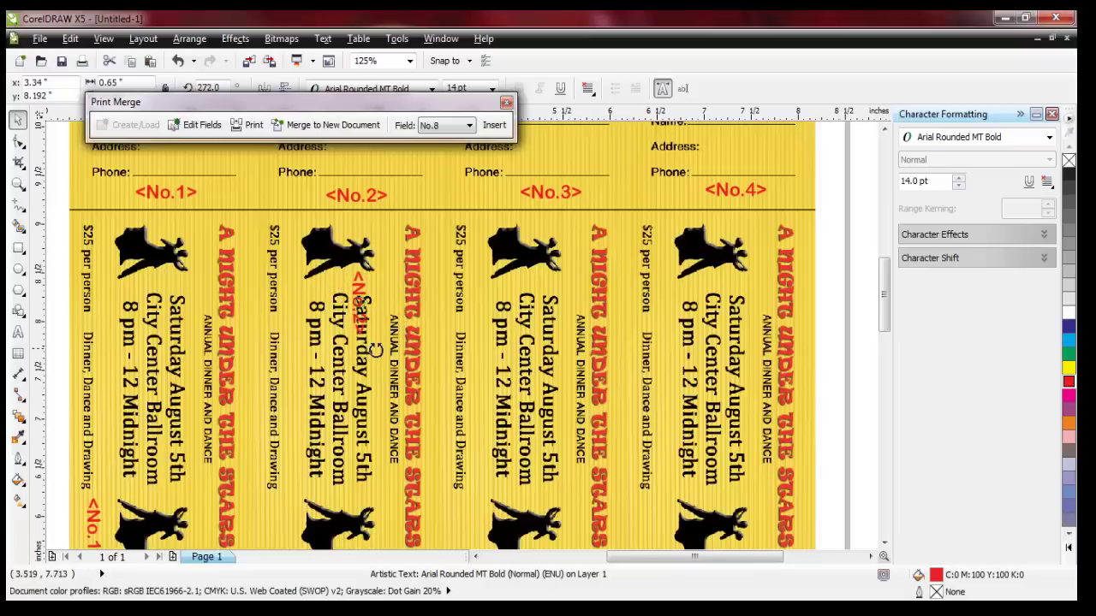
Step: Move the rotated No.2 copy to the end of the "Dinner, Dance and Drawing" line on the second upper ticket
left_click_drag(885, 296, 885, 327)
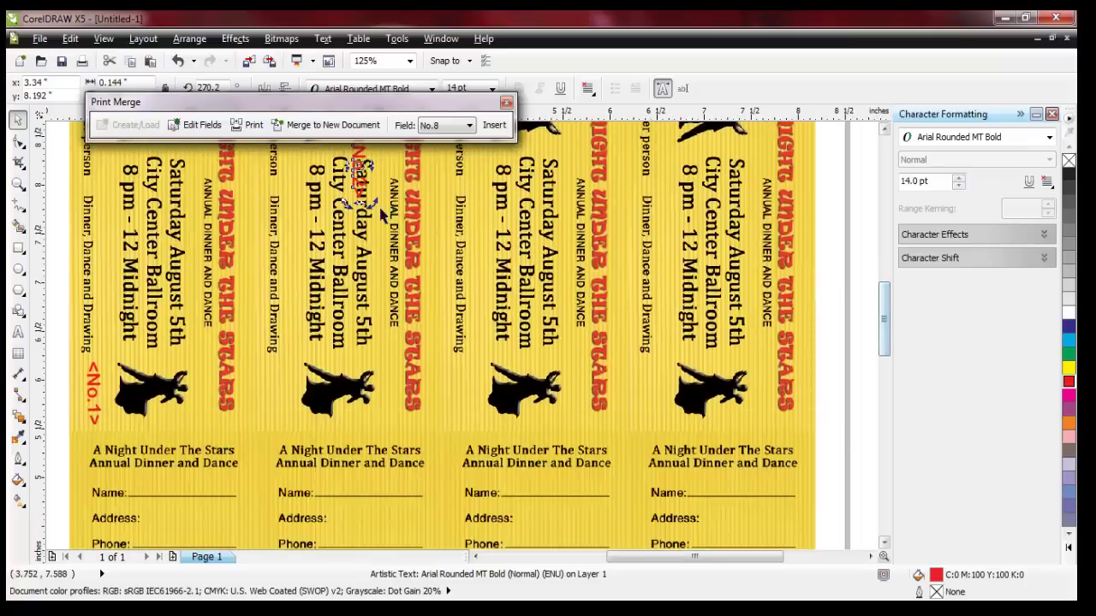
left_click(365, 188)
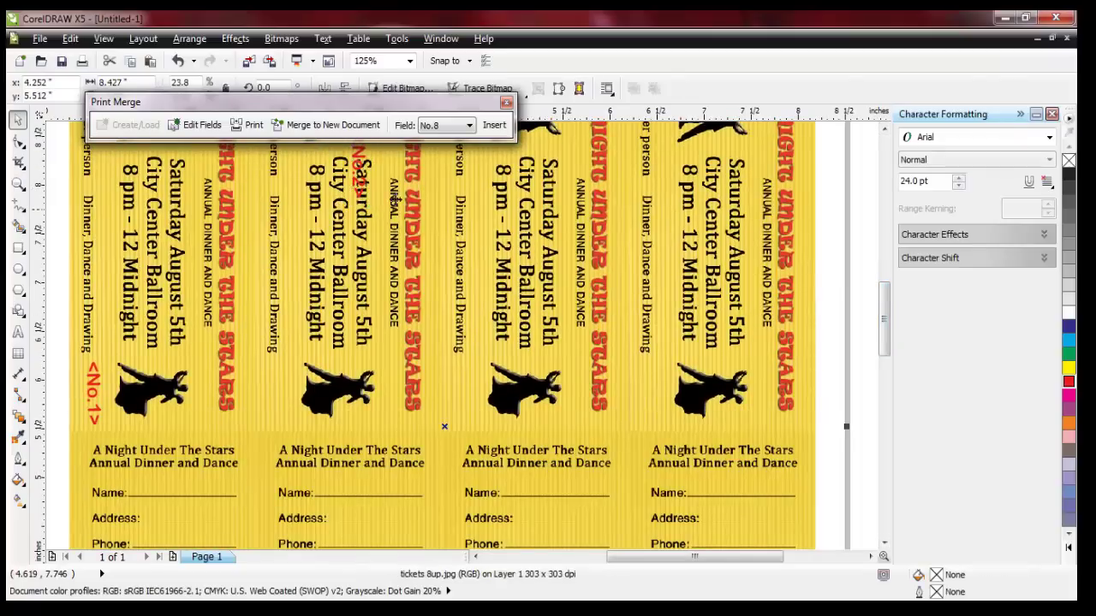
left_click(363, 182)
left_click_drag(362, 183, 286, 411)
left_click_drag(276, 411, 276, 408)
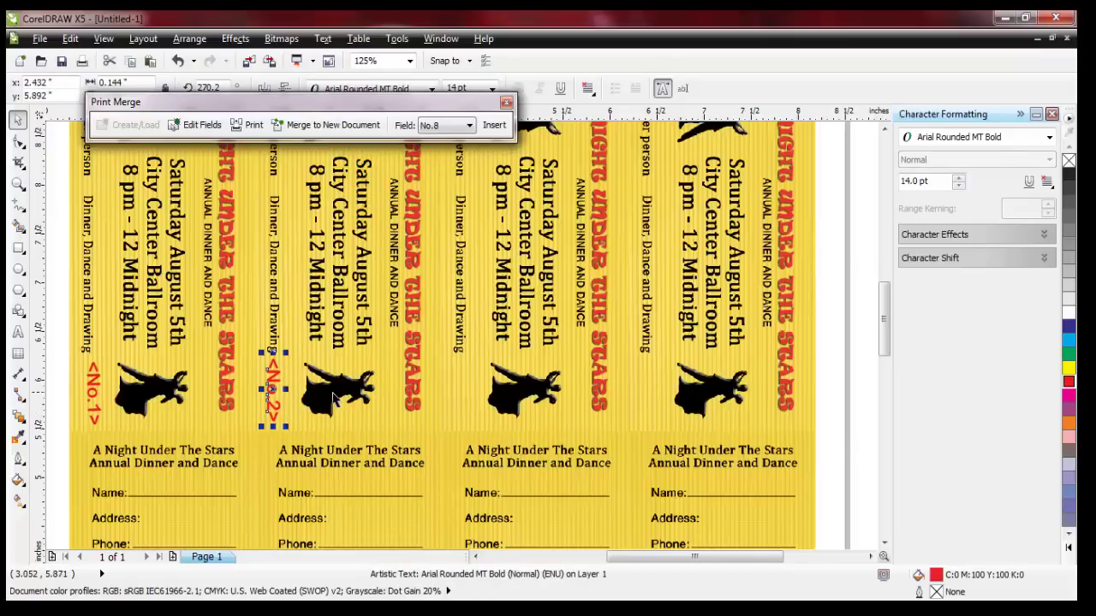
Step: Deselect the No.2 copy and merge the numbered ticket sheet into a new document
key("F3")
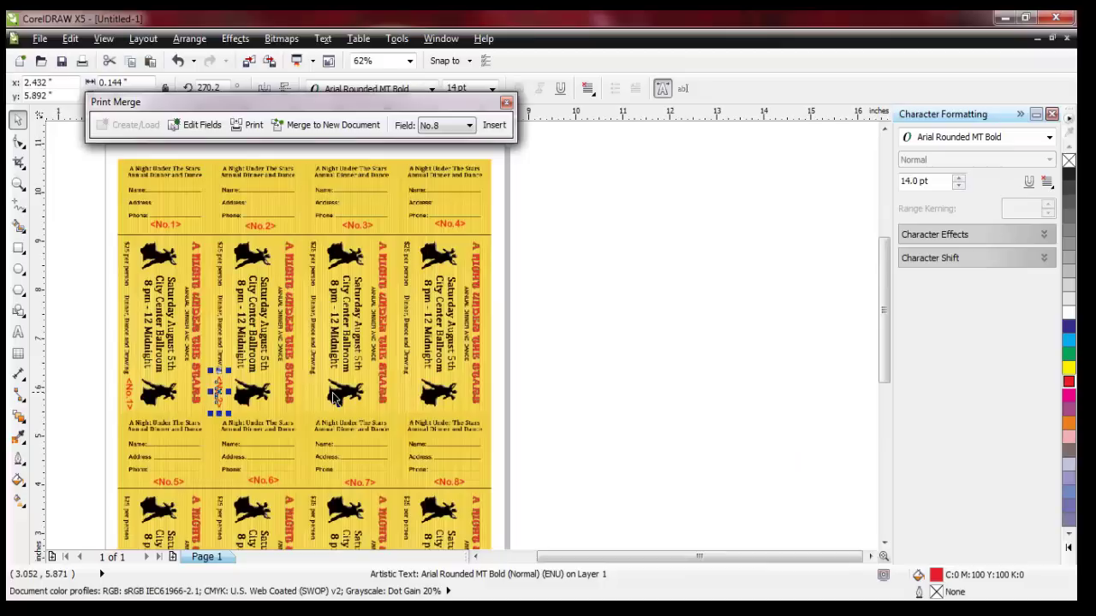
left_click_drag(556, 557, 546, 558)
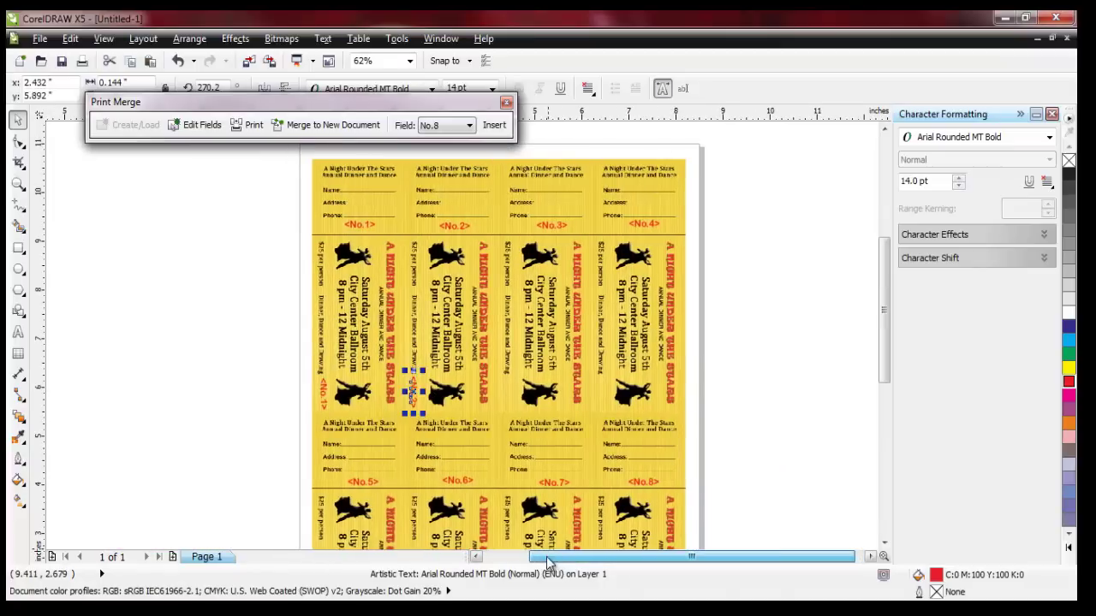
left_click(738, 368)
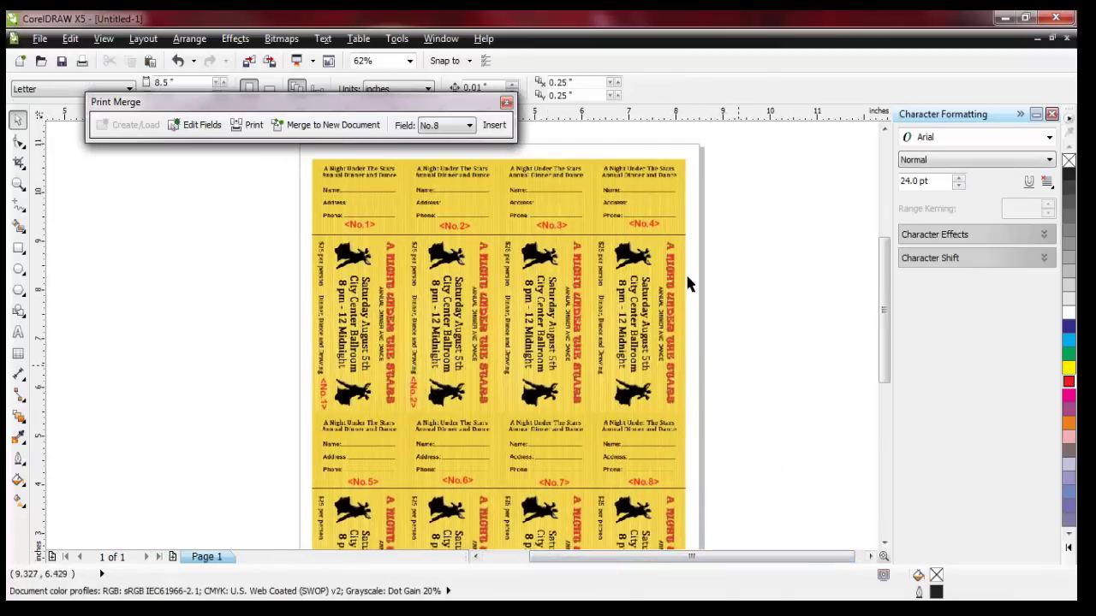
left_click(353, 126)
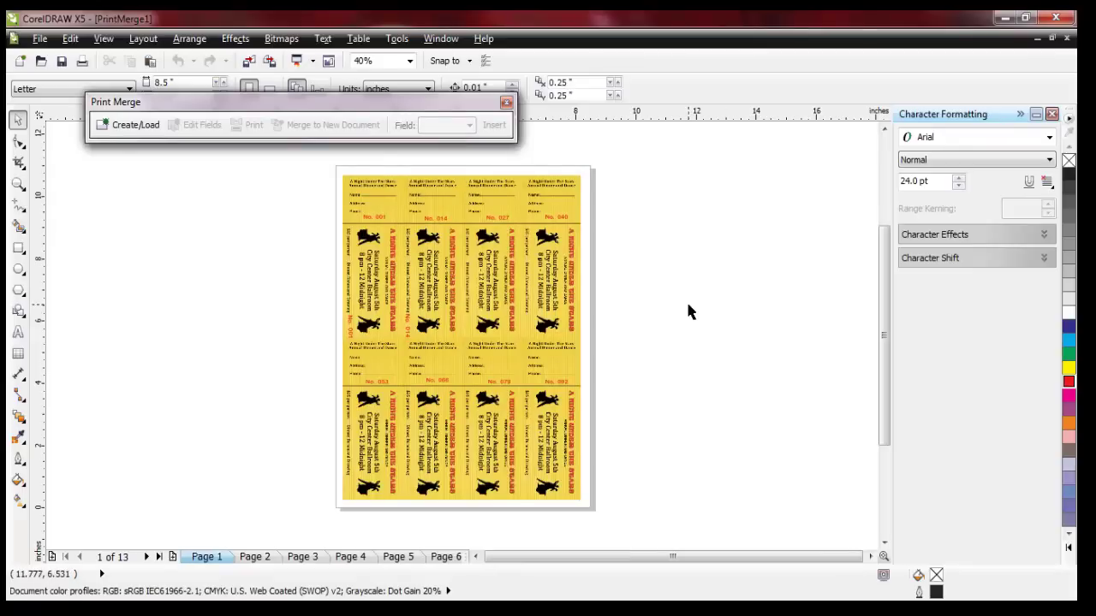
Step: Examine the ticket numbers on pages 1 through 6 of the merged document
left_click(472, 313)
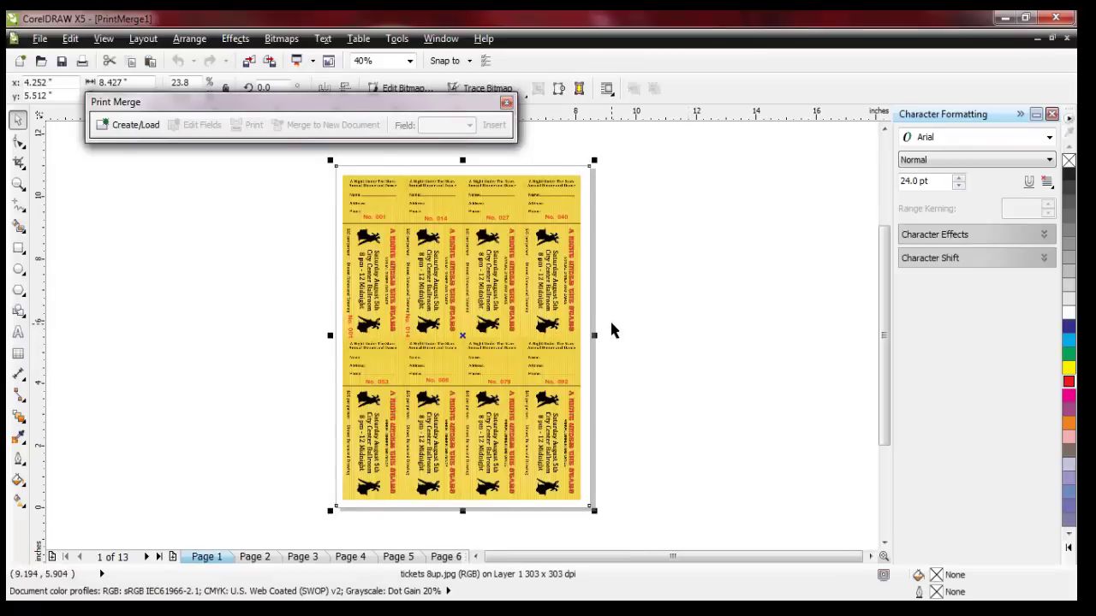
scroll(611, 330, "up", 1)
left_click_drag(887, 333, 886, 307)
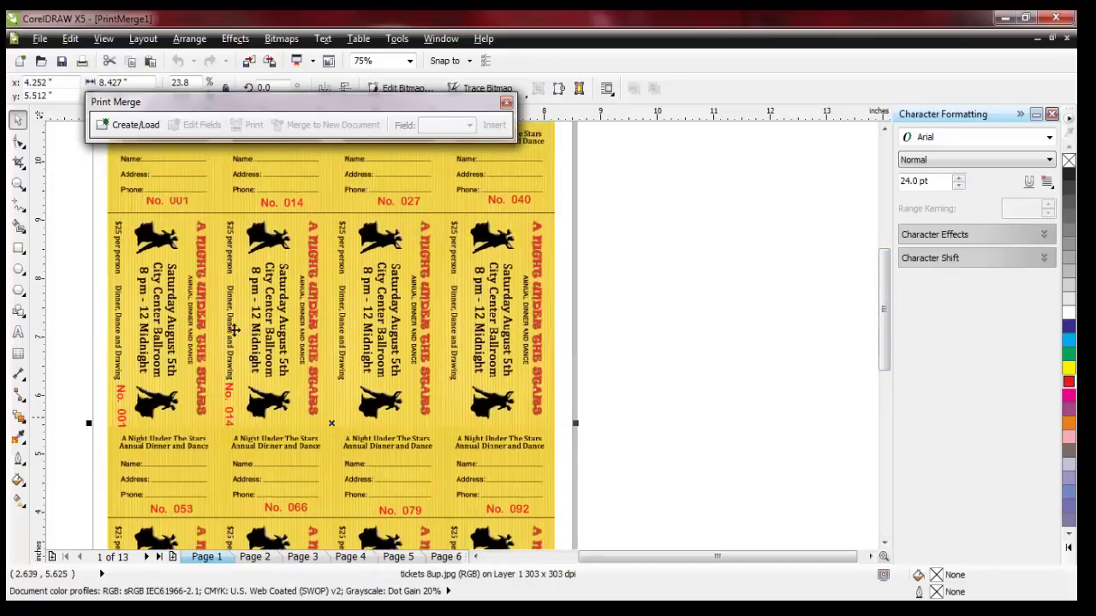
left_click(266, 557)
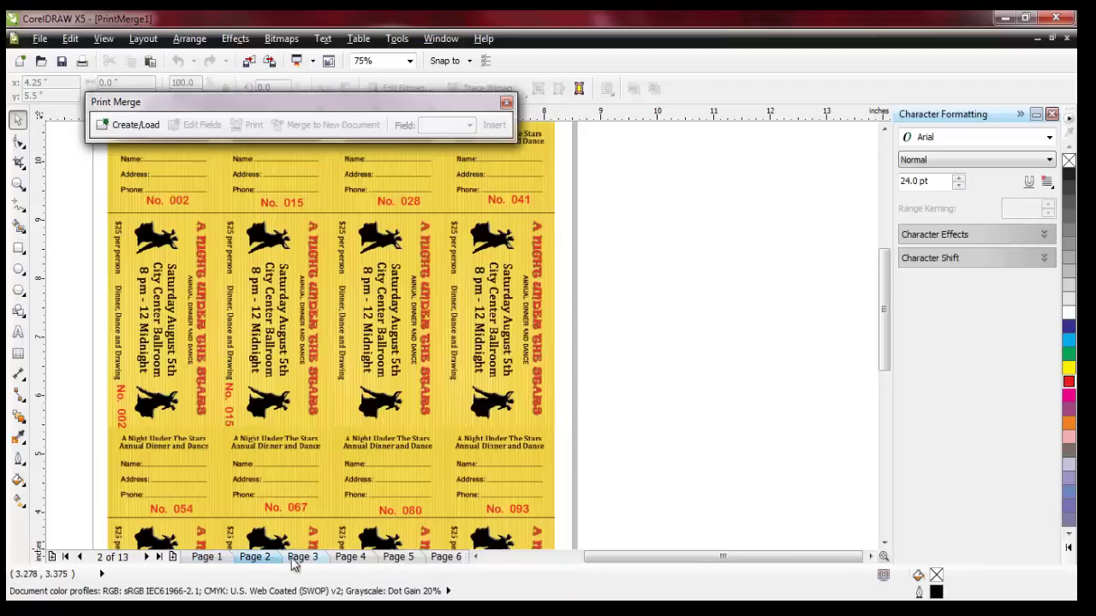
left_click(306, 558)
left_click(349, 558)
left_click(397, 557)
left_click(442, 559)
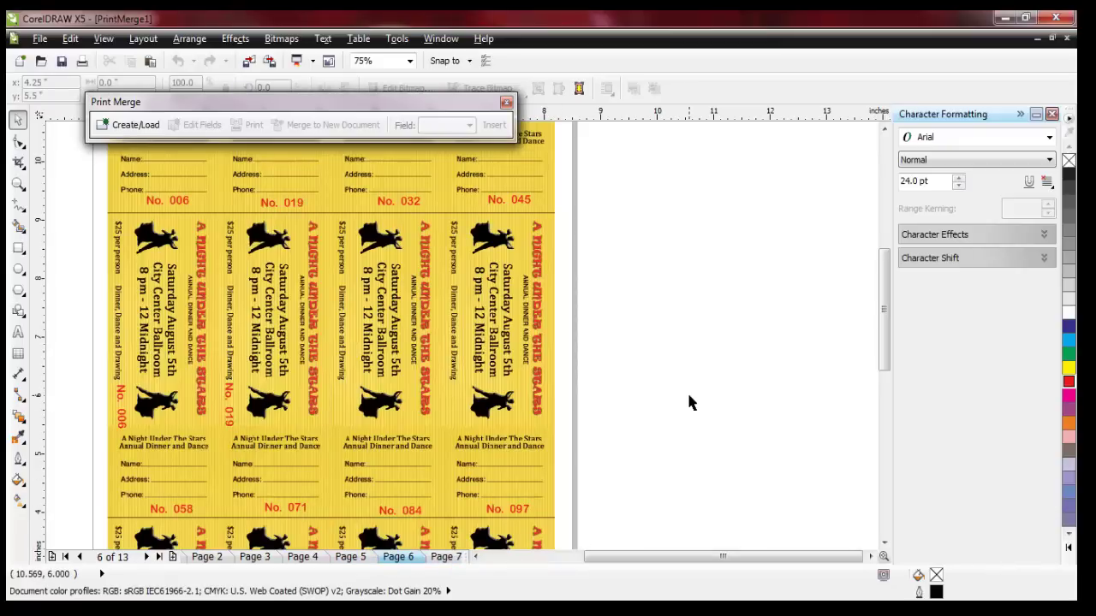
Step: Output the merged ticket document as a PDF file named PrintMerge2.pdf on the Desktop
left_click(40, 39)
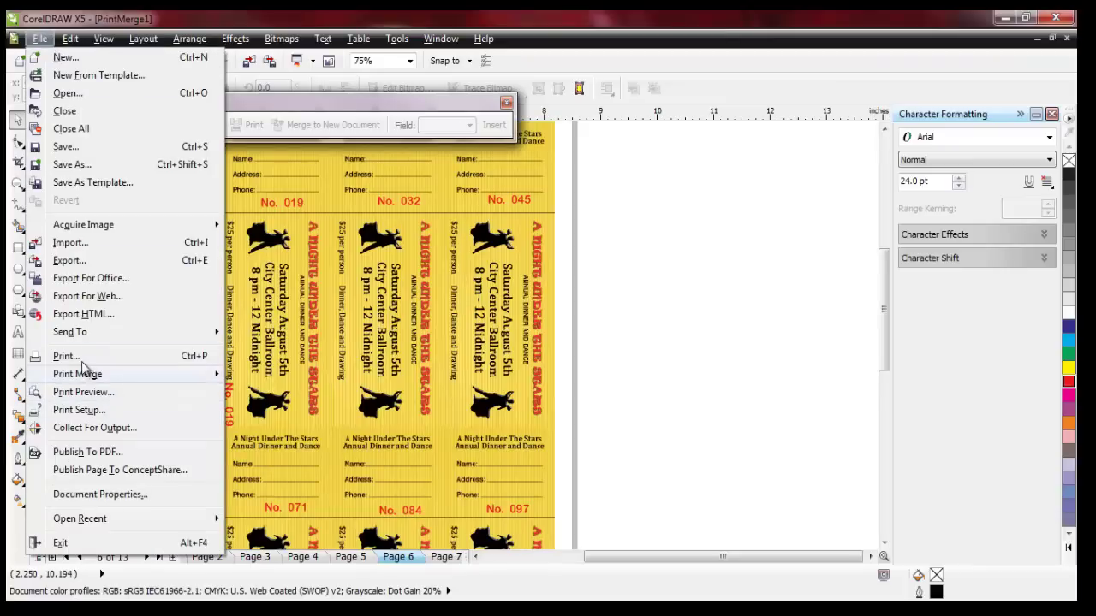
key("Escape")
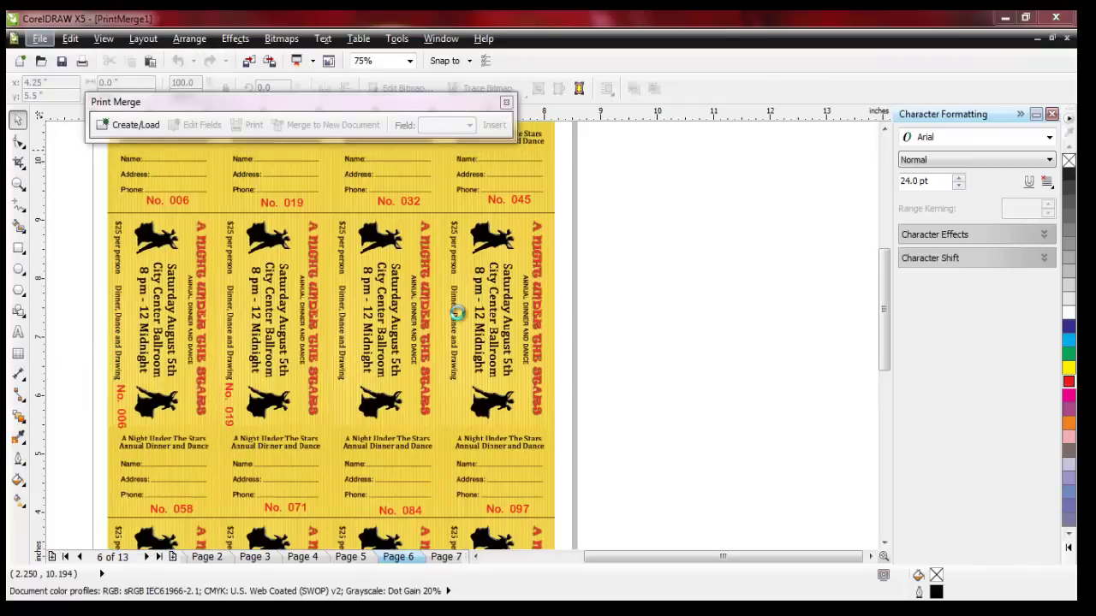
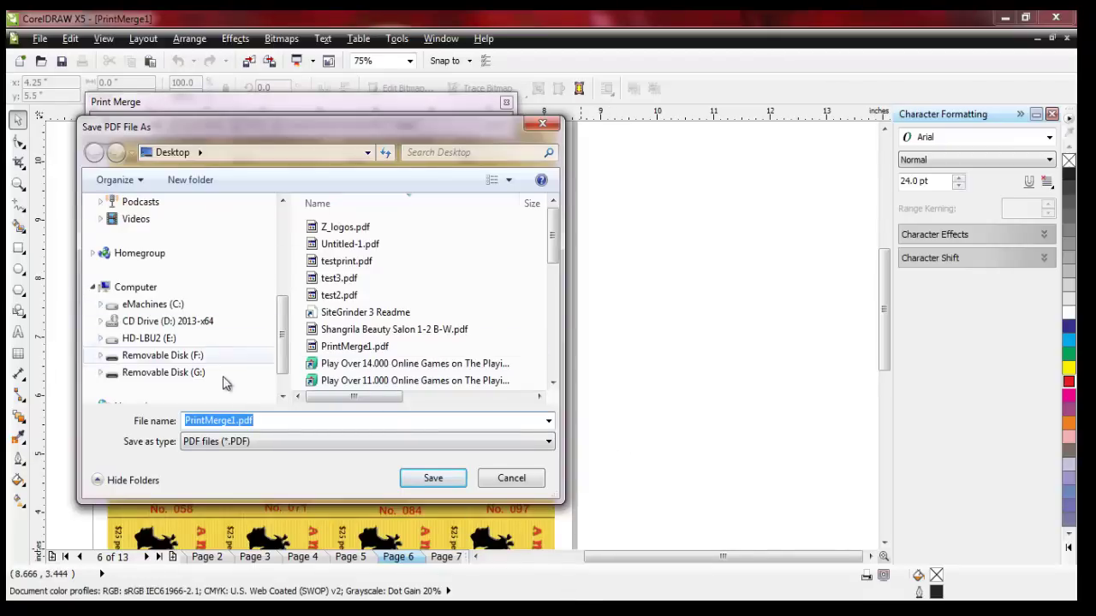
left_click(236, 418)
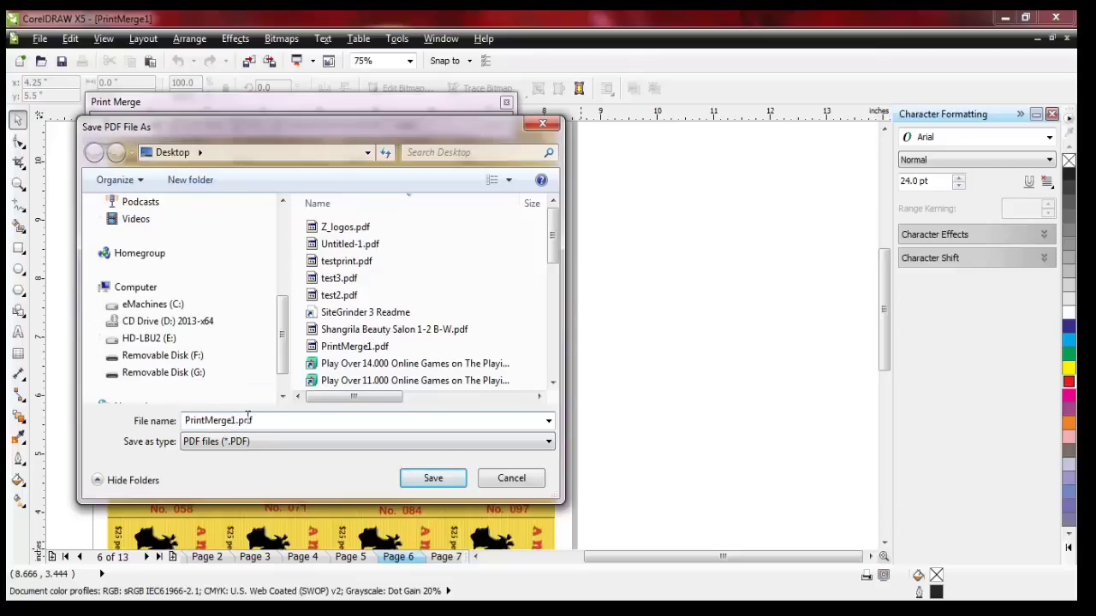
key("BackSpace")
type("2")
left_click(433, 479)
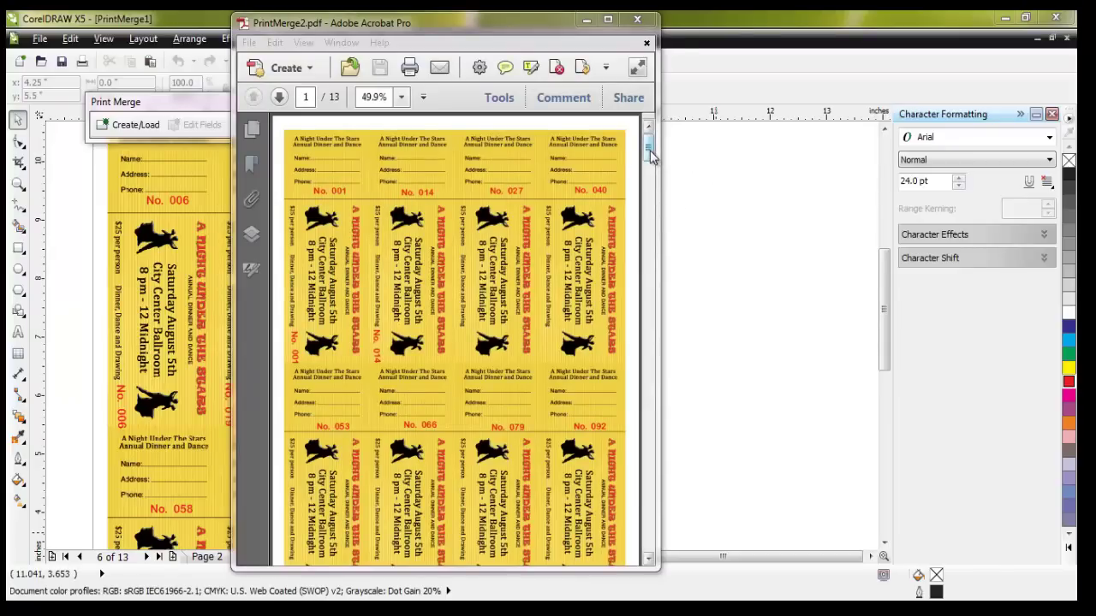
Step: Review the ticket numbering in PrintMerge2.pdf through its last page in Adobe Acrobat Pro, and close the PDF
left_click_drag(651, 157, 652, 323)
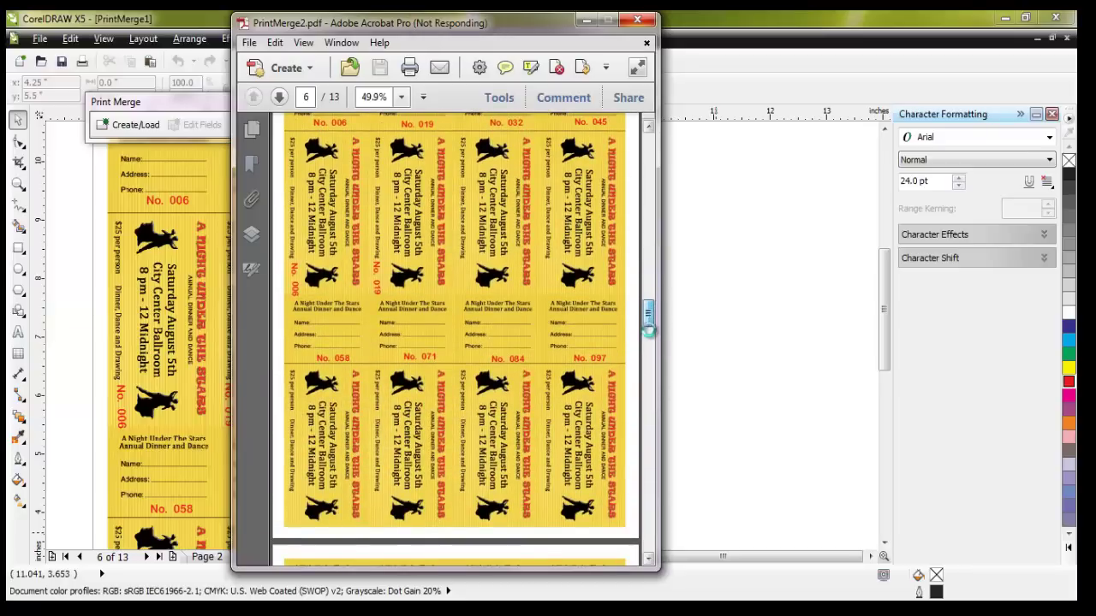
left_click_drag(648, 316, 649, 366)
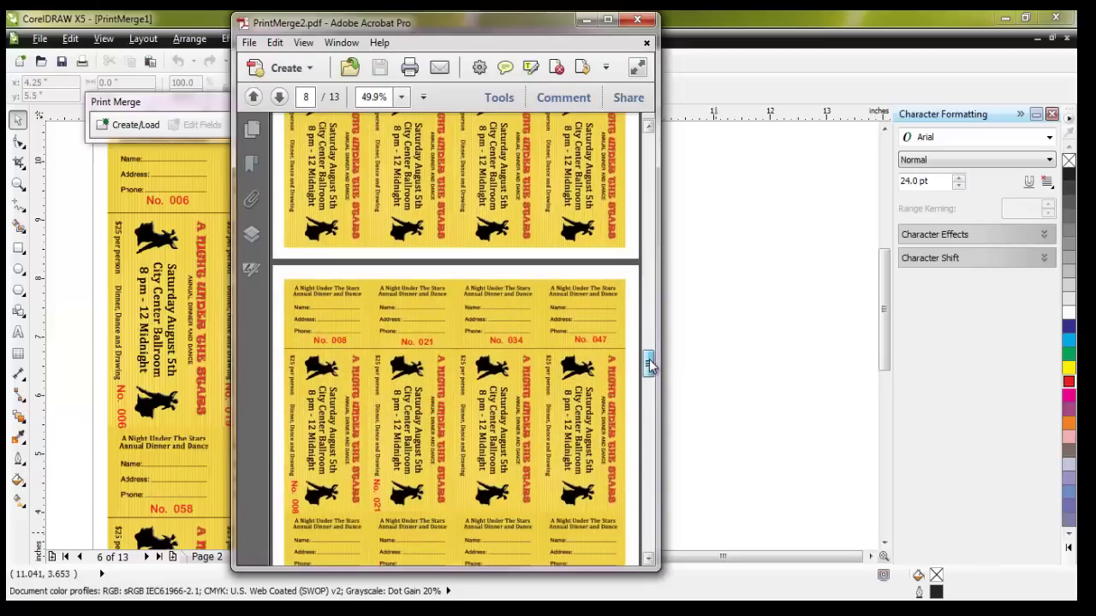
left_click(649, 558)
left_click_drag(649, 558, 649, 559)
left_click(649, 559)
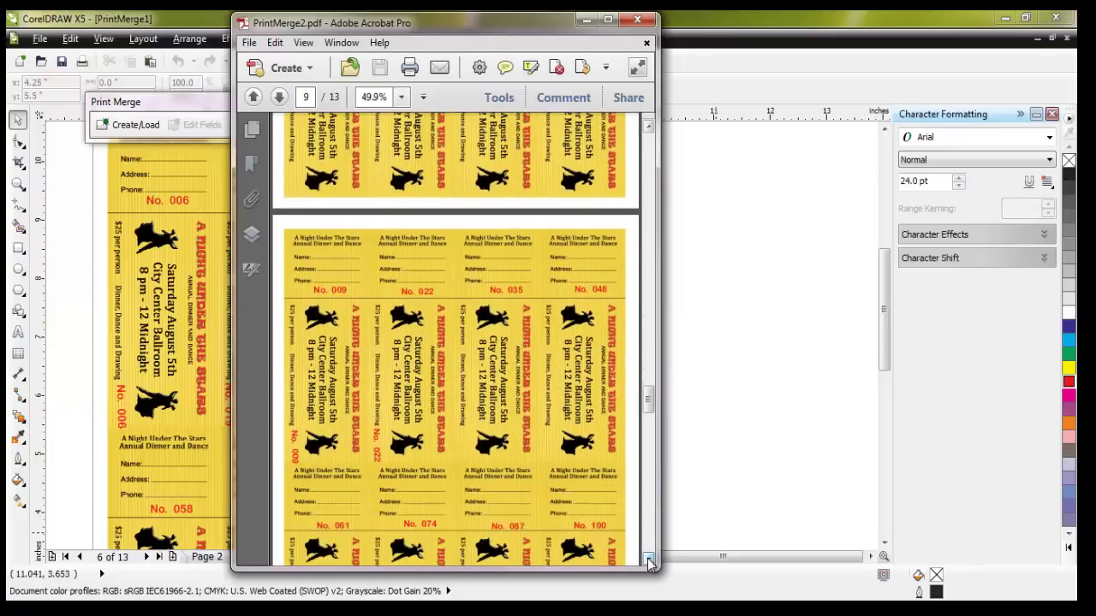
left_click_drag(648, 559, 649, 560)
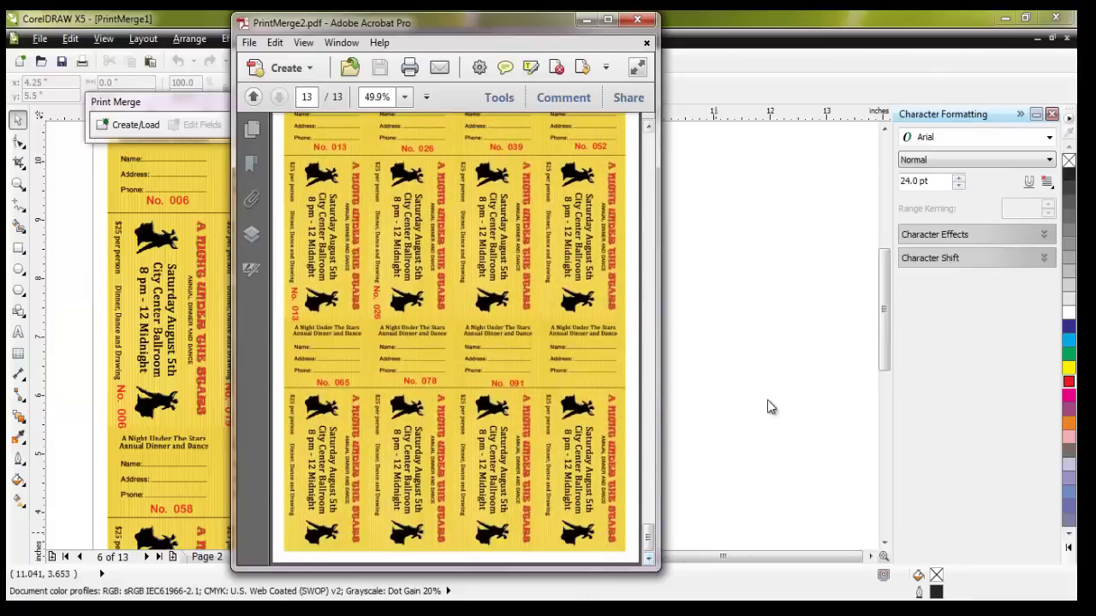
left_click(640, 21)
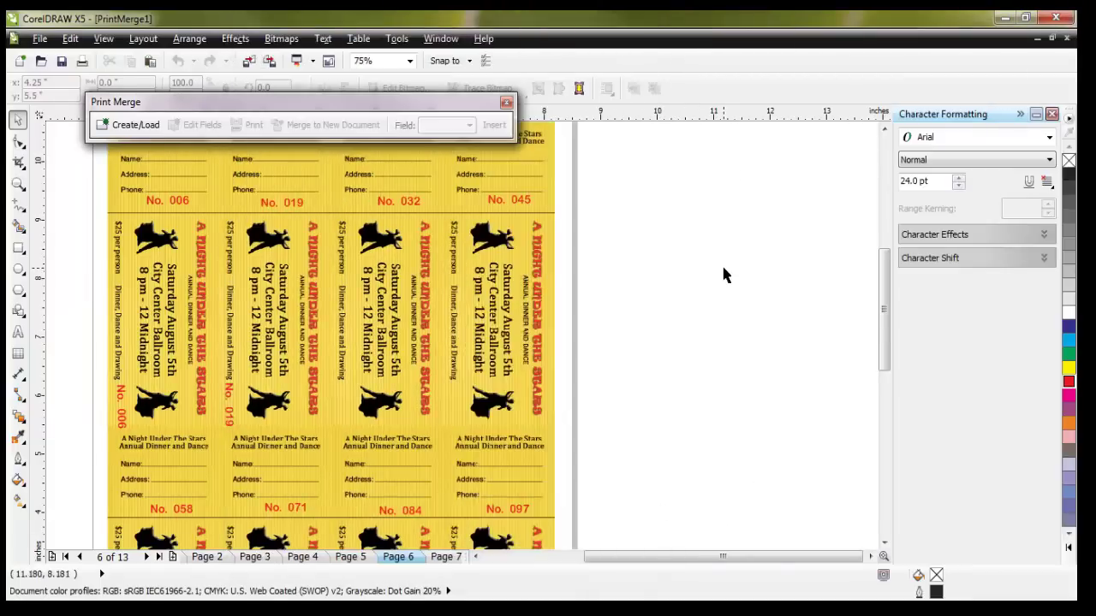
left_click(39, 39)
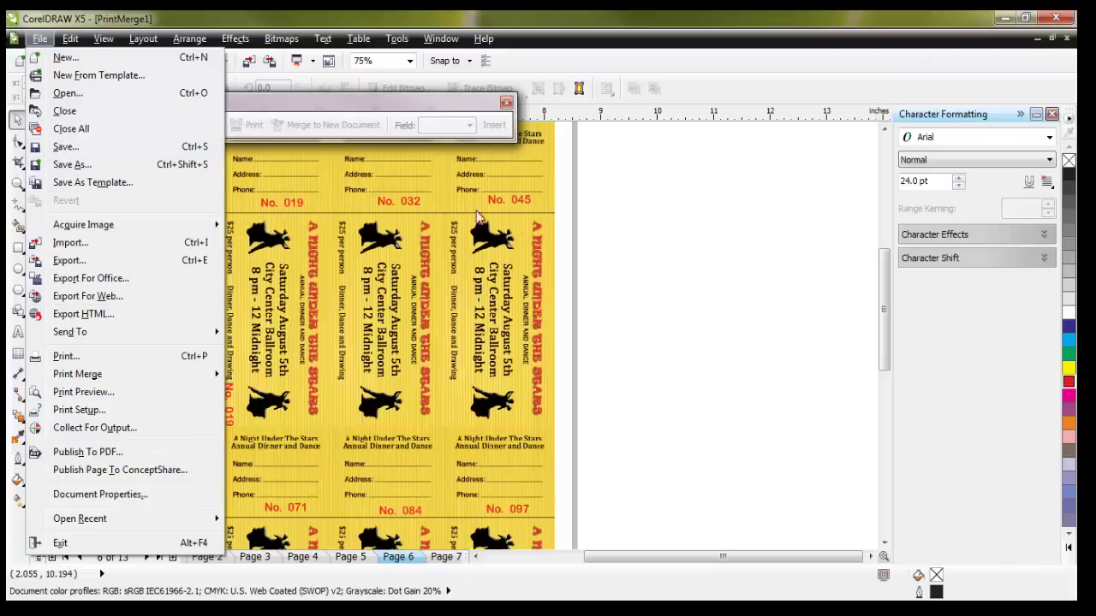
left_click(674, 248)
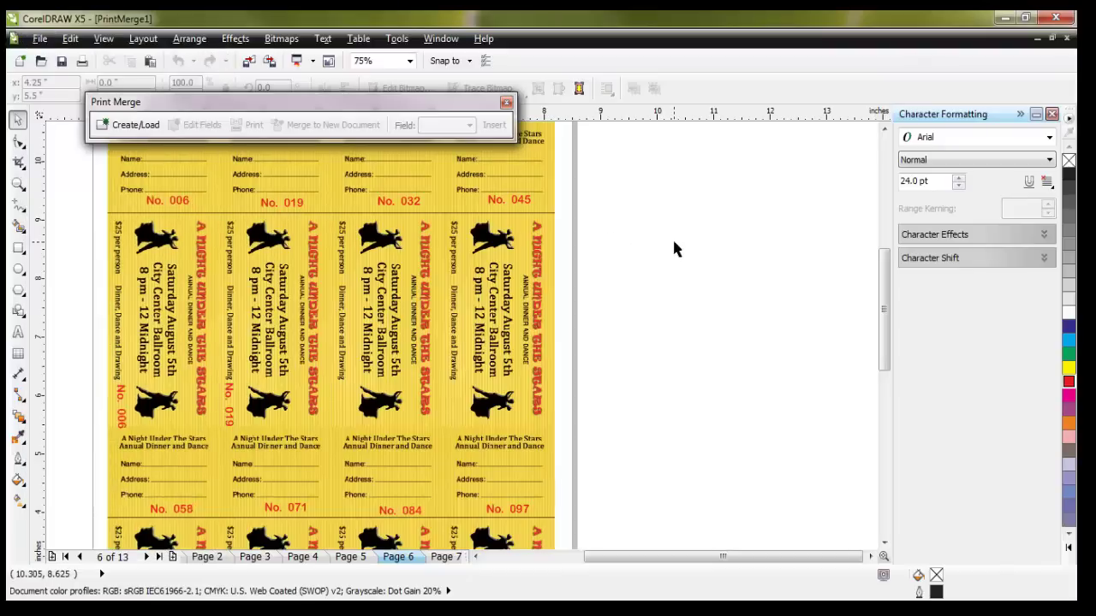